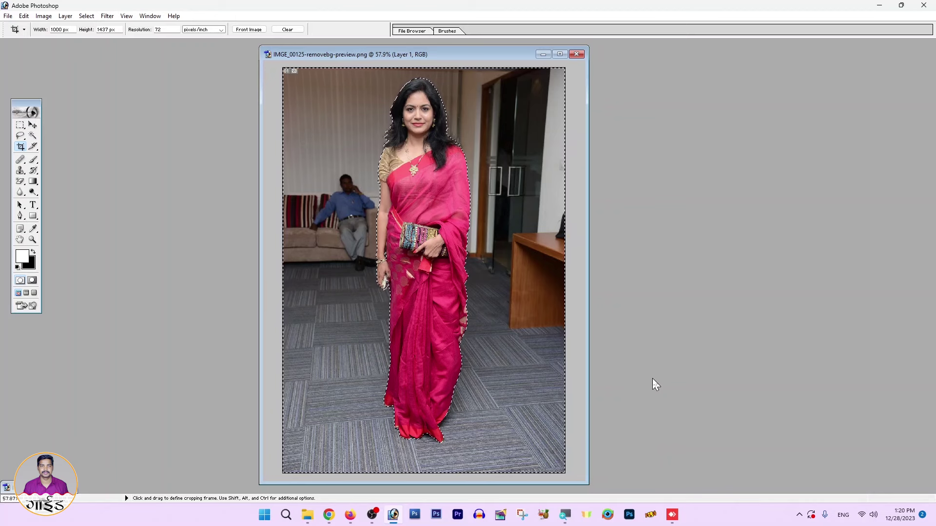
- Clear the inverted selection around the woman in the pink saree to transparency
key(Delete)
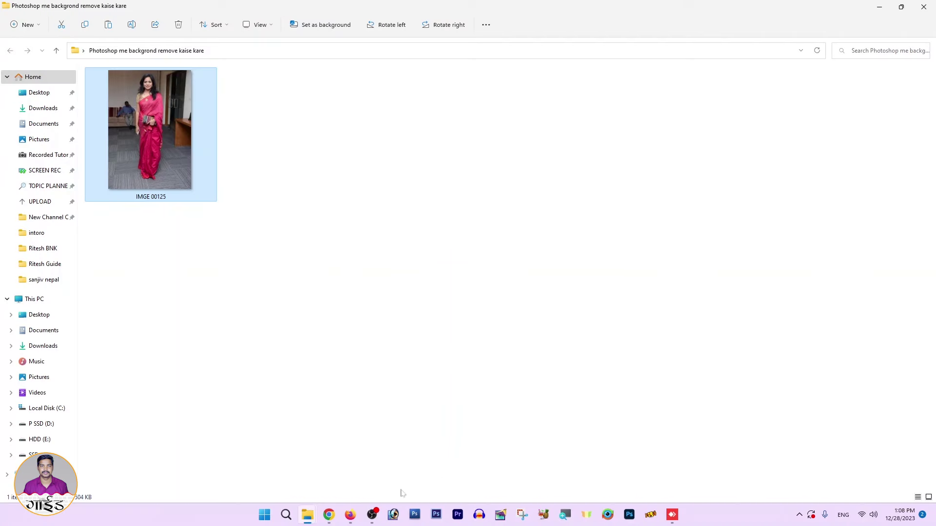
- Drag IMGE 00125 from the Explorer folder into Photoshop, then close that document
click(393, 516)
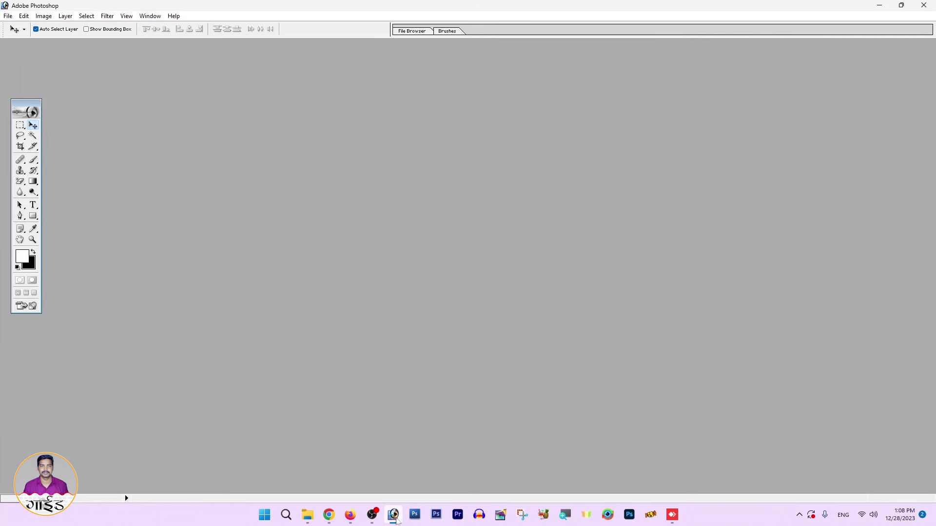
click(307, 515)
click(347, 476)
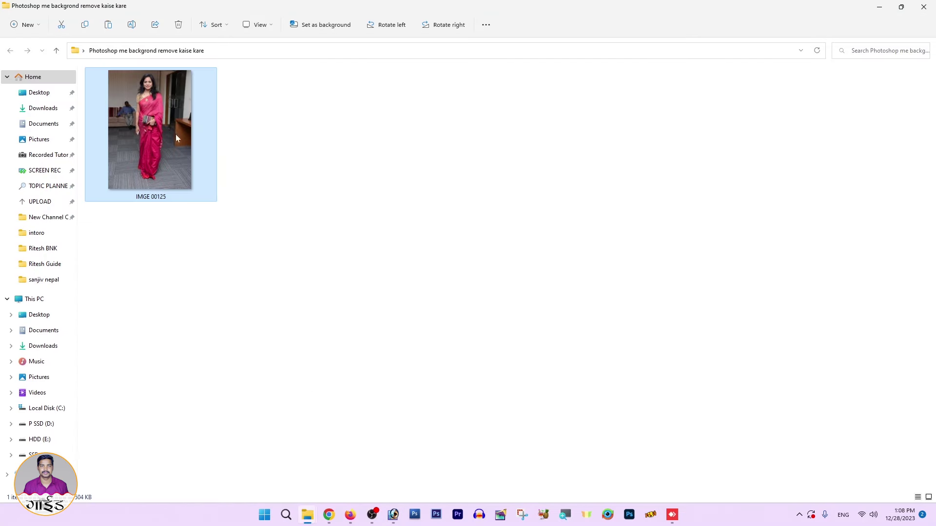
drag(185, 201, 375, 168)
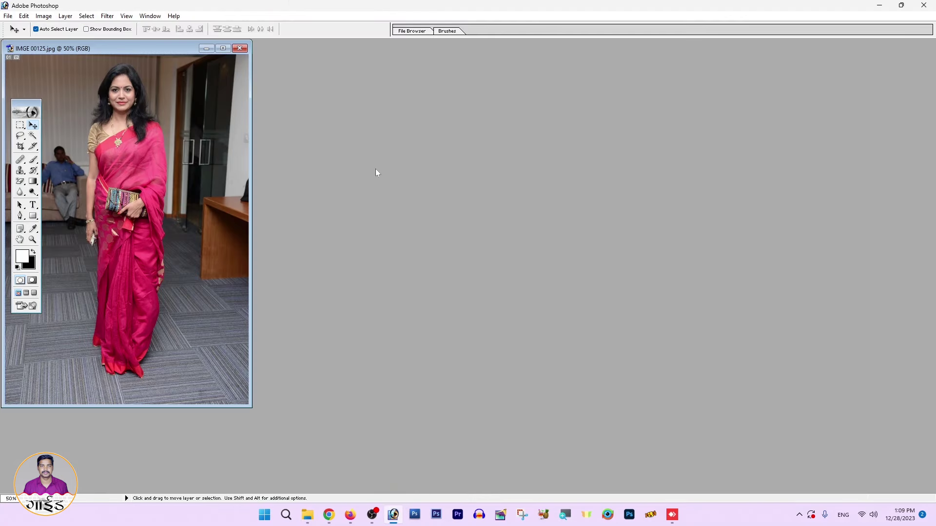
click(240, 49)
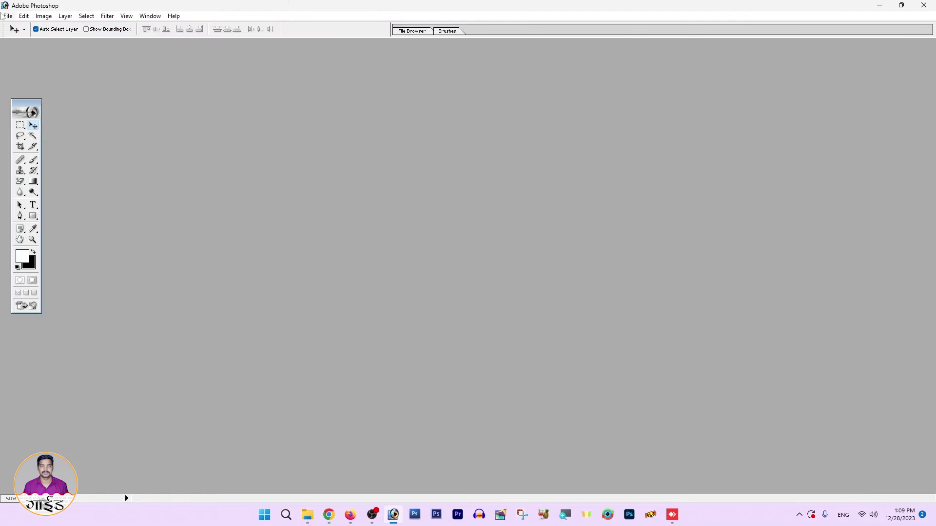
- Open IMGE 00125.jpg from the 'Photoshop me backgrond remove kaise kare' folder via File > Open
click(15, 32)
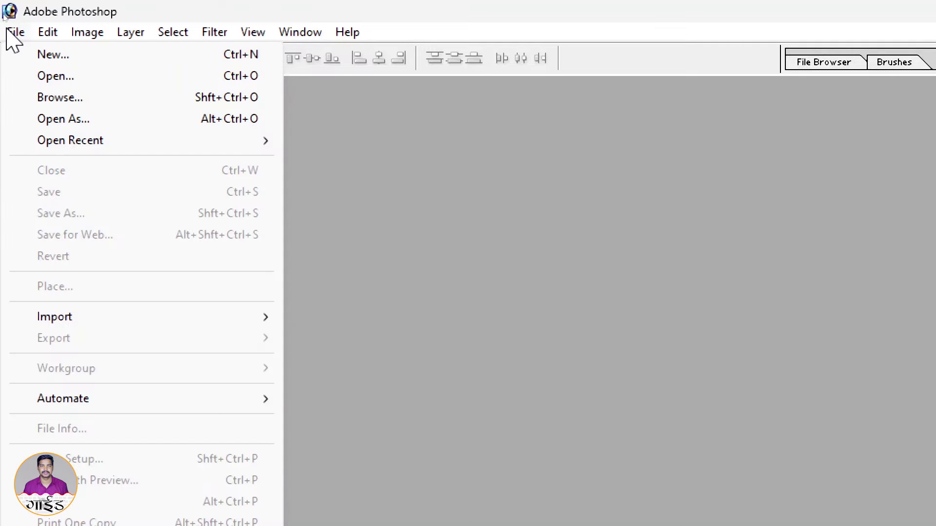
click(93, 76)
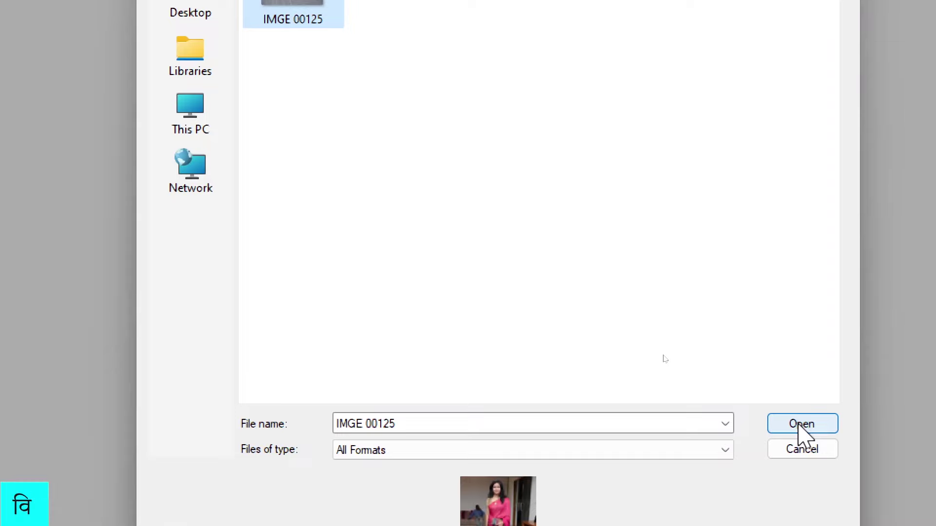
click(802, 425)
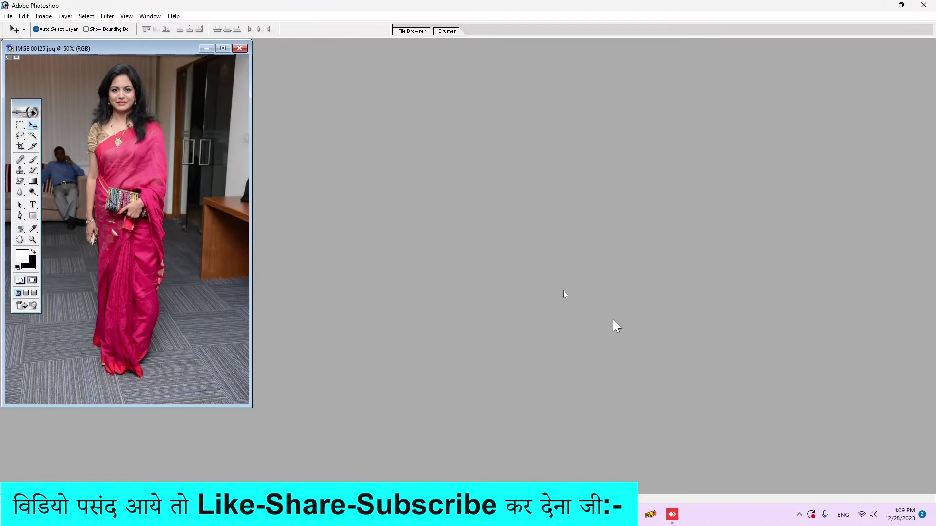
- Maximize the IMGE 00125.jpg window, zoom to 143%, then type 'REMO' into Google search
mouse_move(137, 54)
mouse_down()
mouse_move(288, 55)
mouse_move(288, 78)
mouse_up()
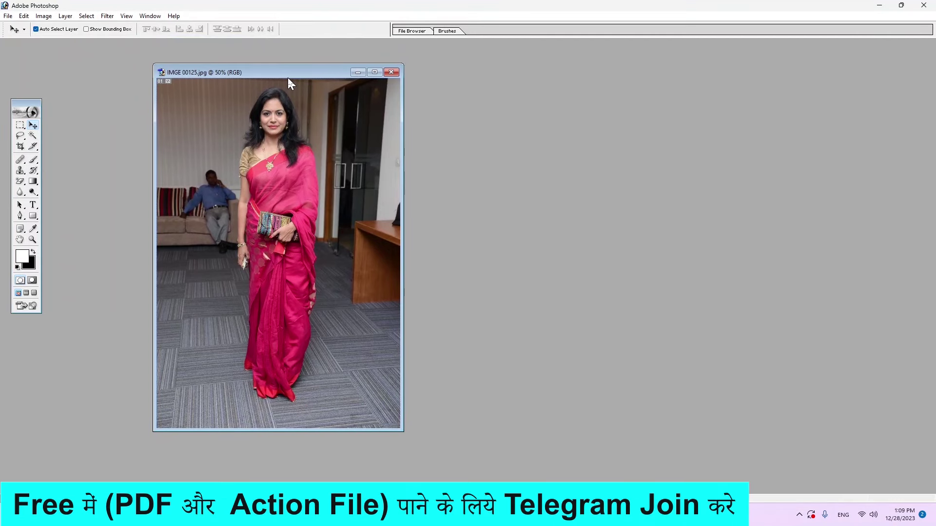
click(374, 72)
key(ctrl+plus)
key(ctrl+plus)
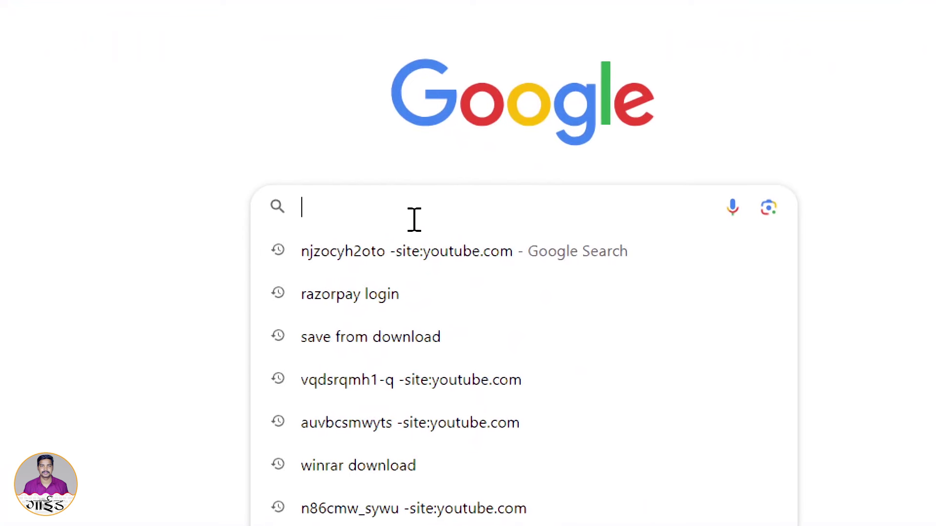
text(REMO)
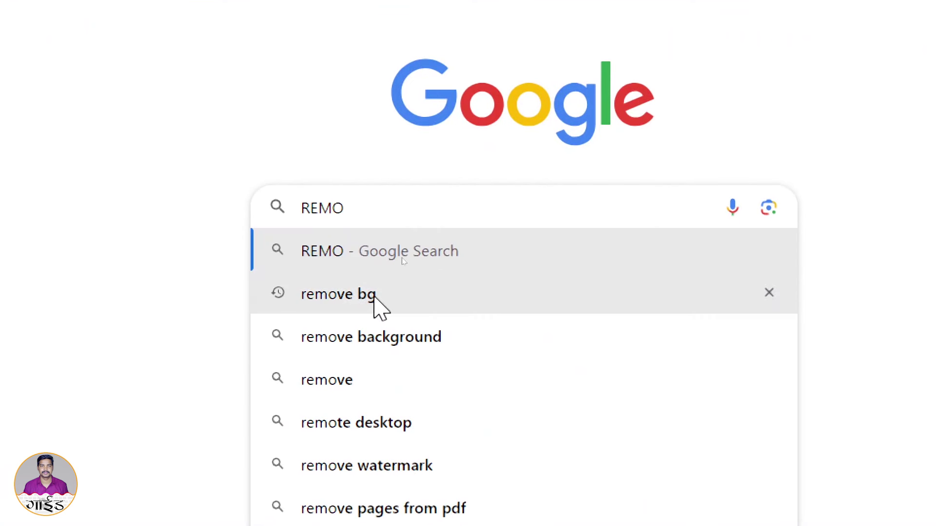
- Pick the 'remove bg' search suggestion and open the remove.bg result
click(366, 296)
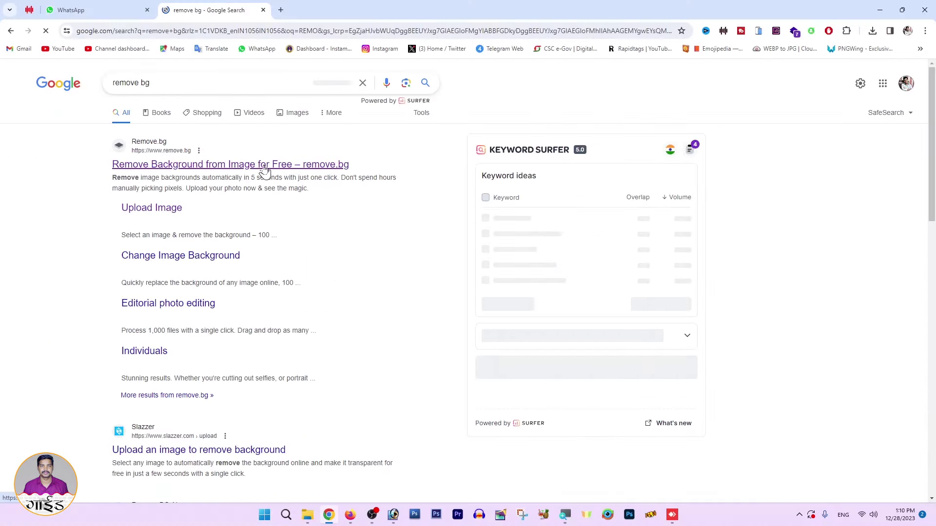
click(227, 166)
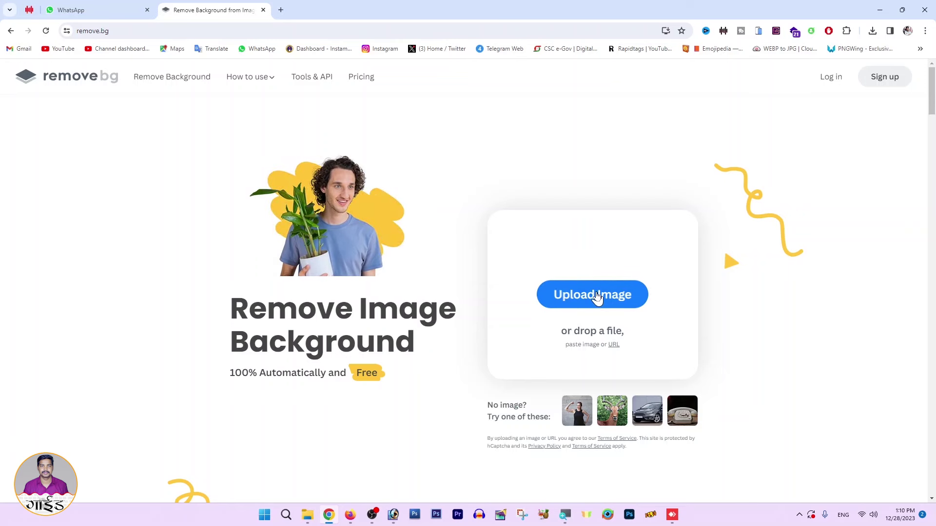
- Upload IMGE 00125 from the 'Photoshop me backgrond remove kaise kare' folder to remove.bg
click(598, 296)
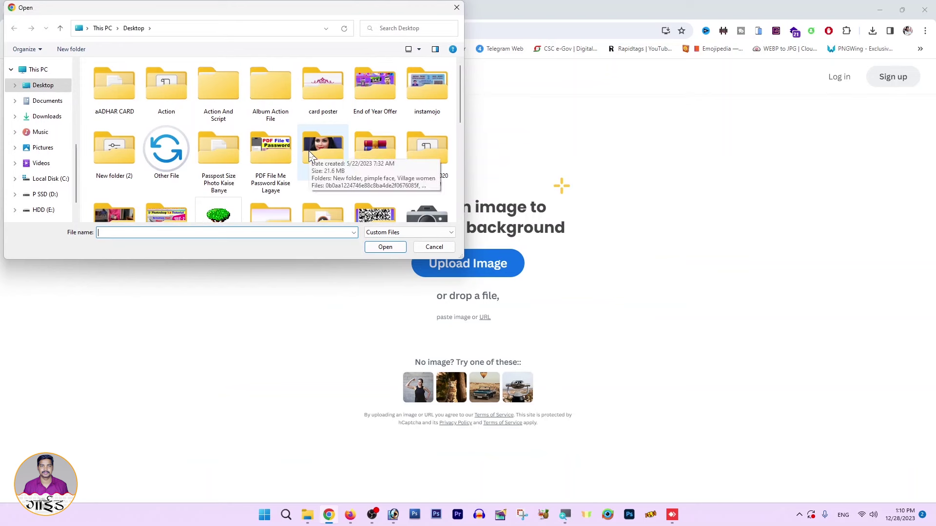
scroll(310, 156, down, 2)
double_click(118, 167)
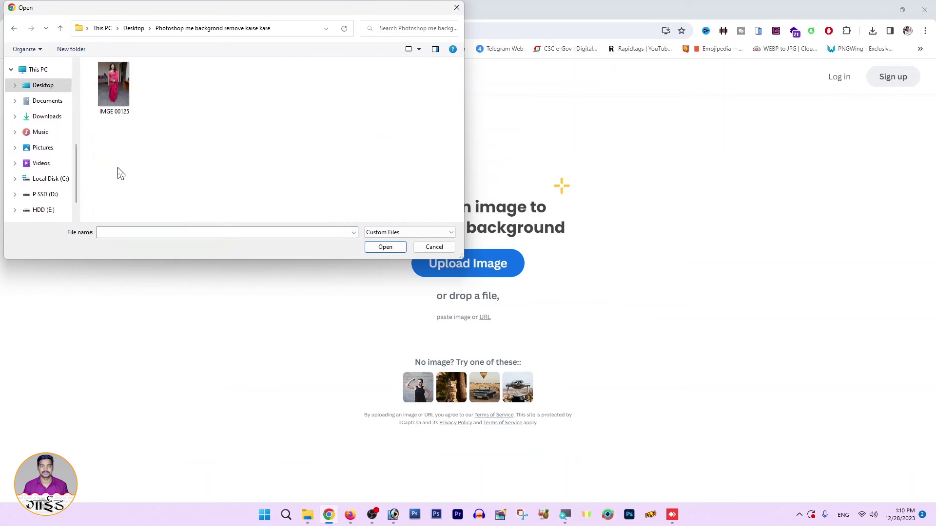
click(115, 93)
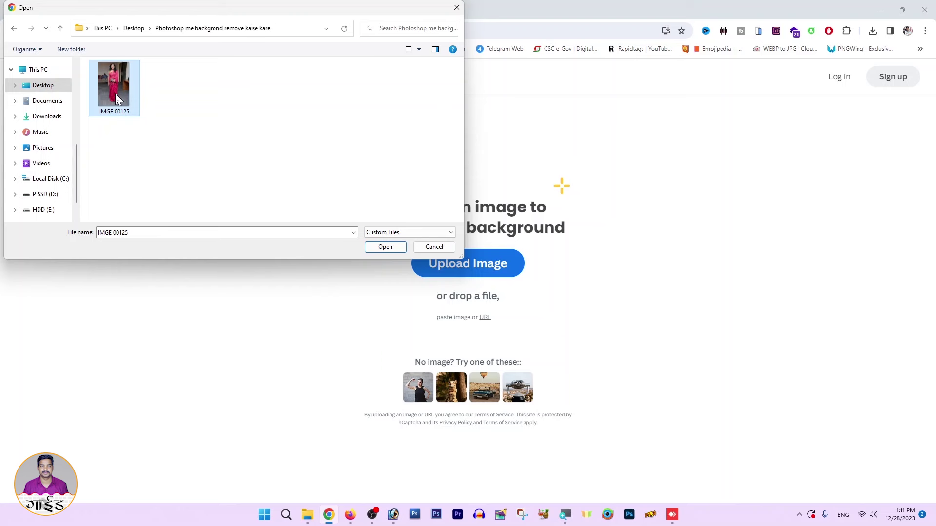
click(390, 249)
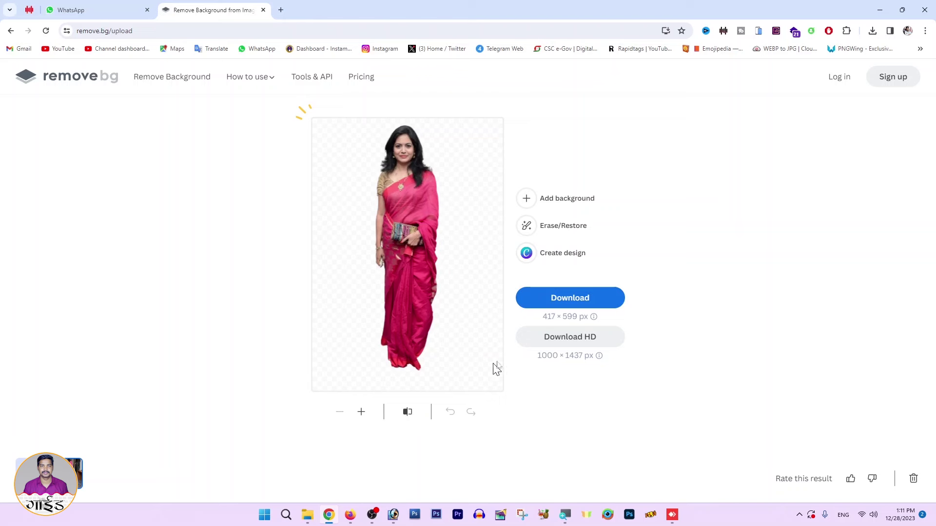
- Download the 417 × 599 PNG cutout and reveal it in the Downloads folder
click(561, 300)
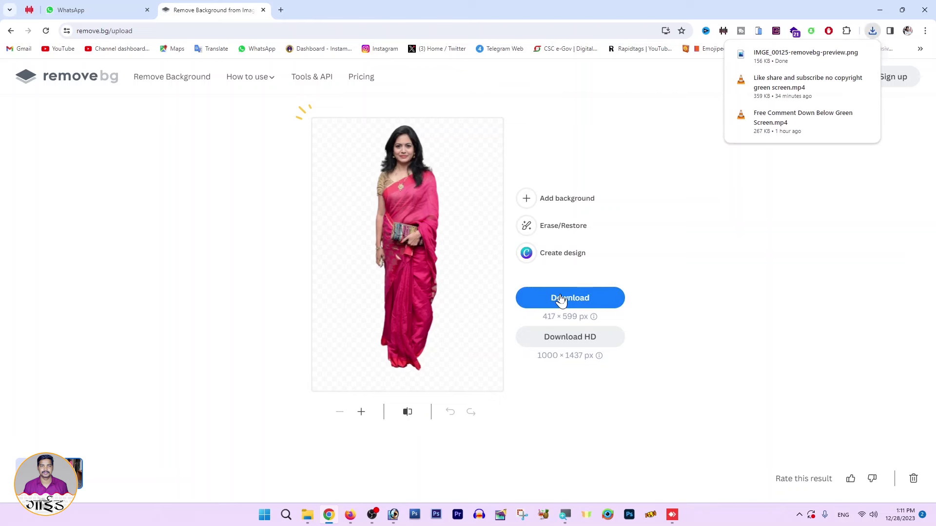
mouse_move(731, 64)
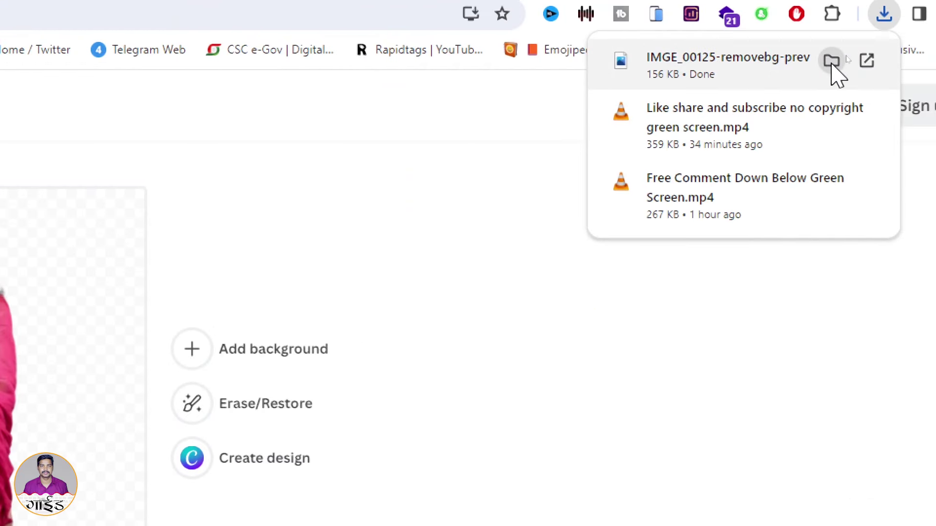
click(832, 60)
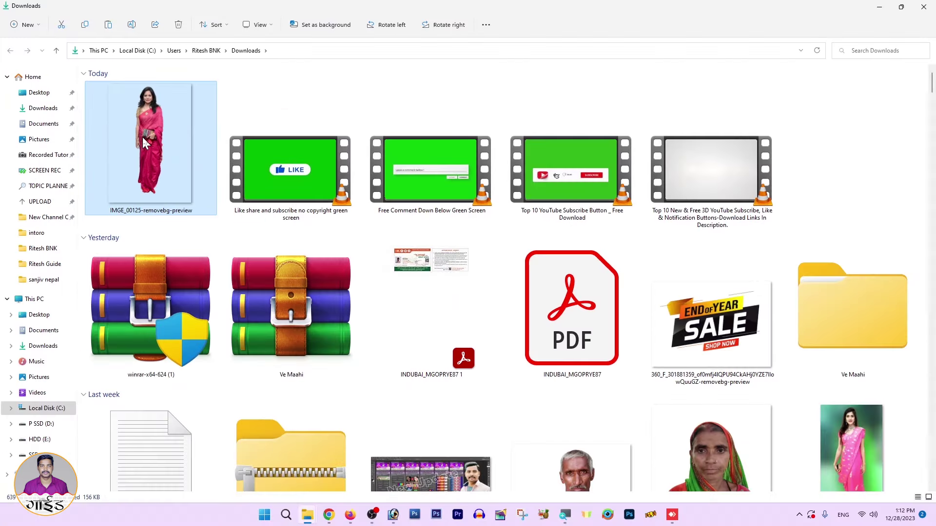
- Drag IMGE_00125-removebg-preview.png into Photoshop and arrange it beside IMGE 00125.jpg
mouse_move(144, 141)
mouse_down()
mouse_move(395, 520)
mouse_move(508, 159)
mouse_up()
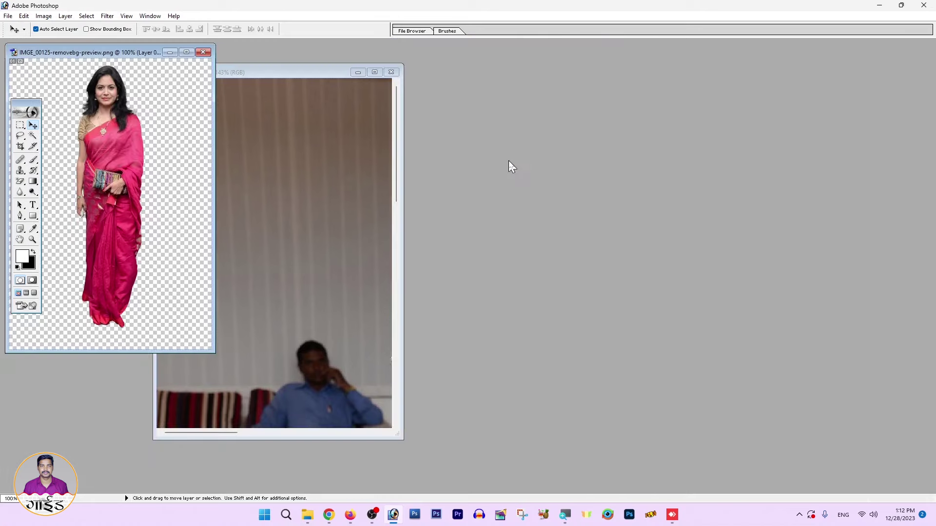
click(344, 160)
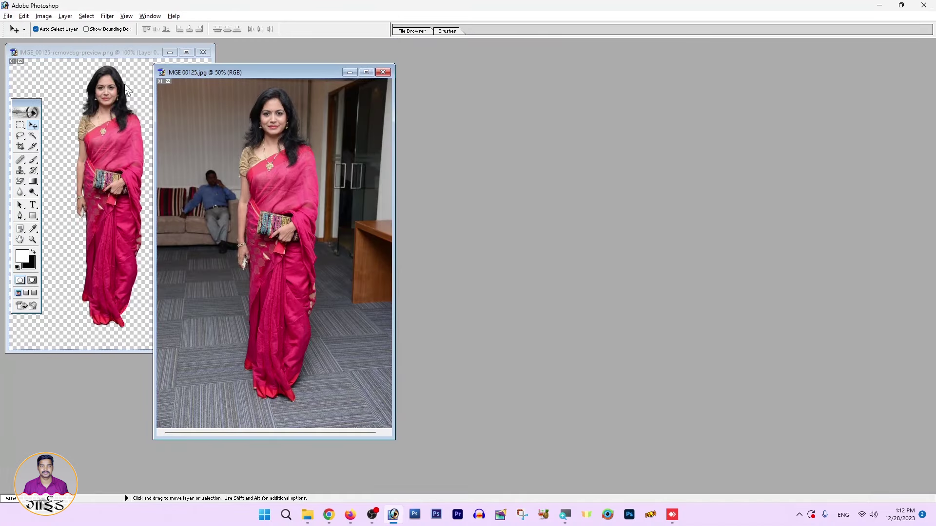
click(87, 75)
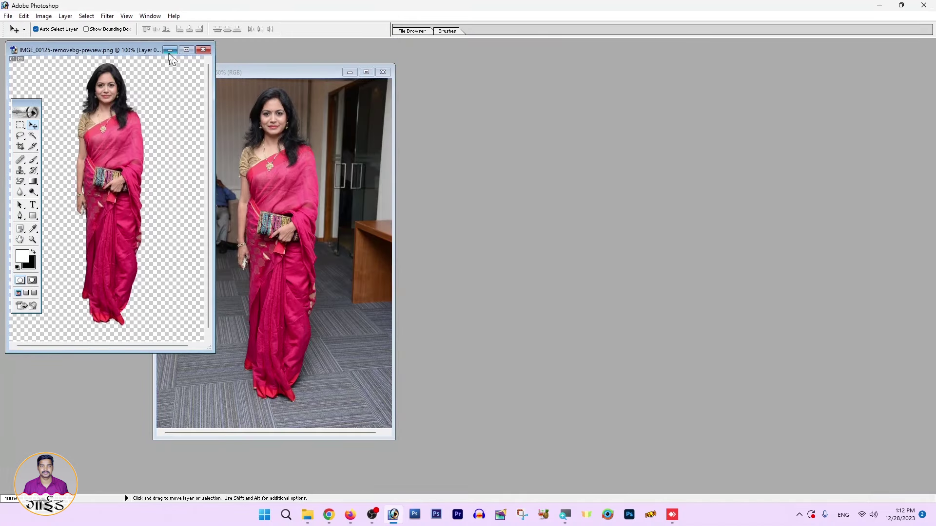
drag(124, 53, 546, 72)
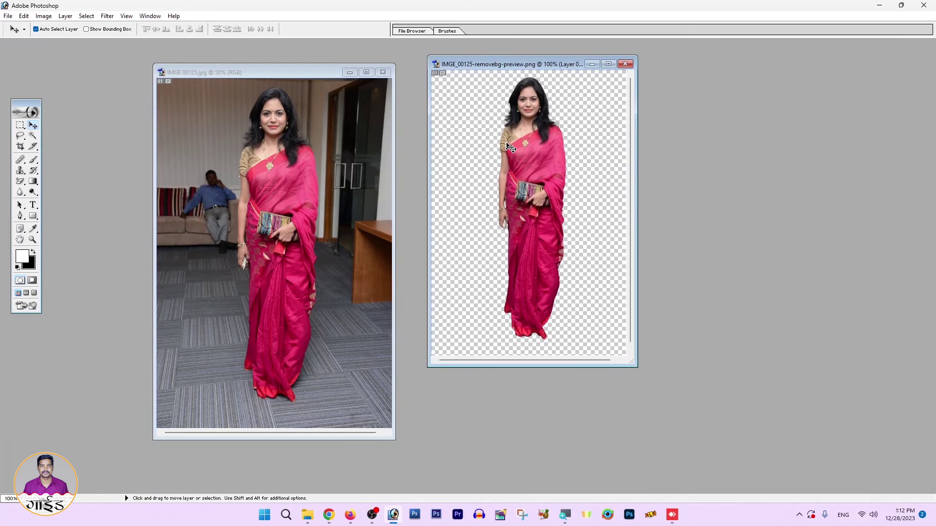
click(301, 152)
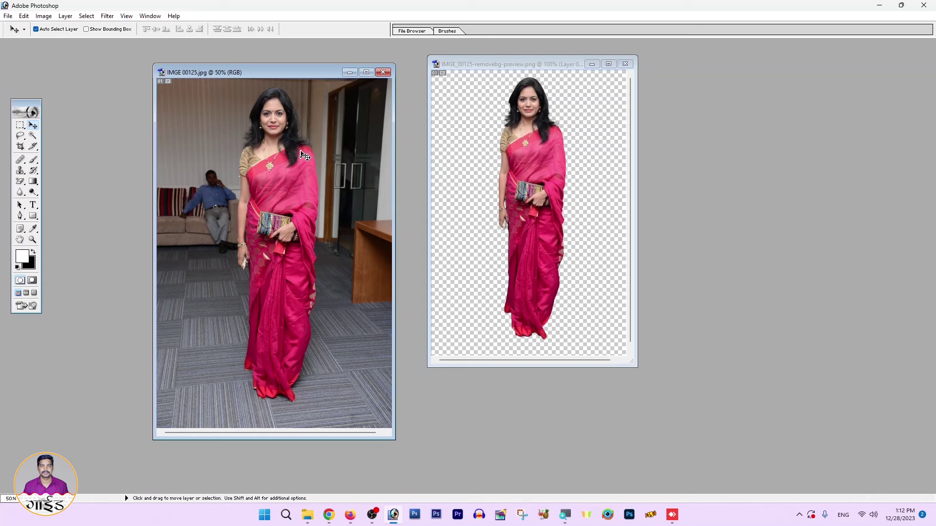
click(526, 66)
drag(513, 64, 509, 83)
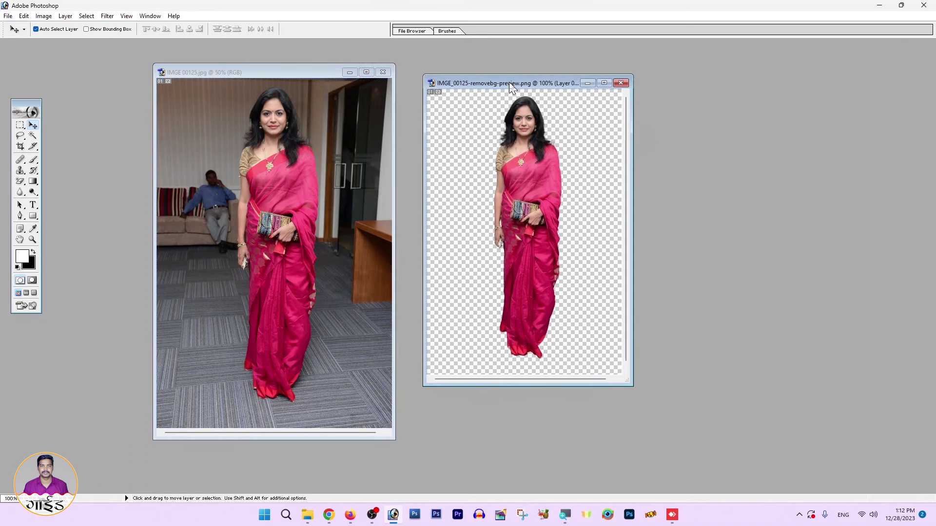
click(308, 149)
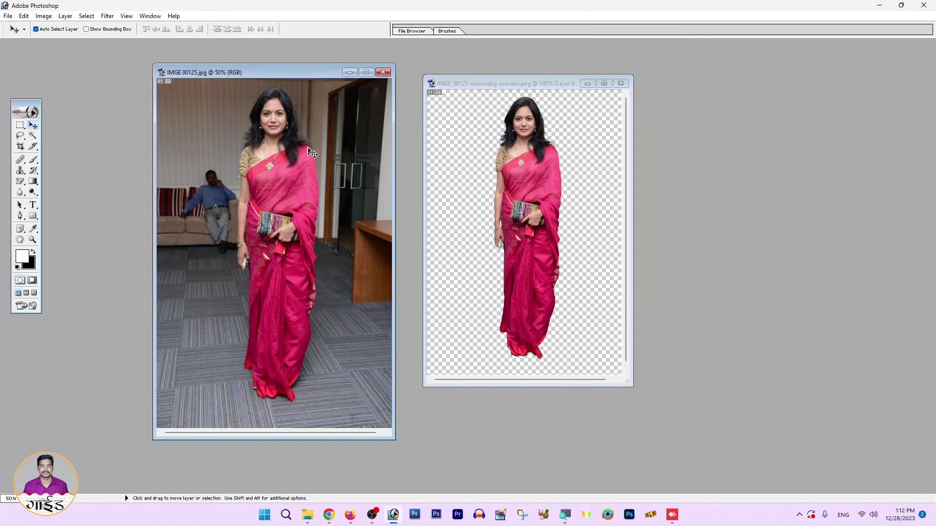
click(560, 146)
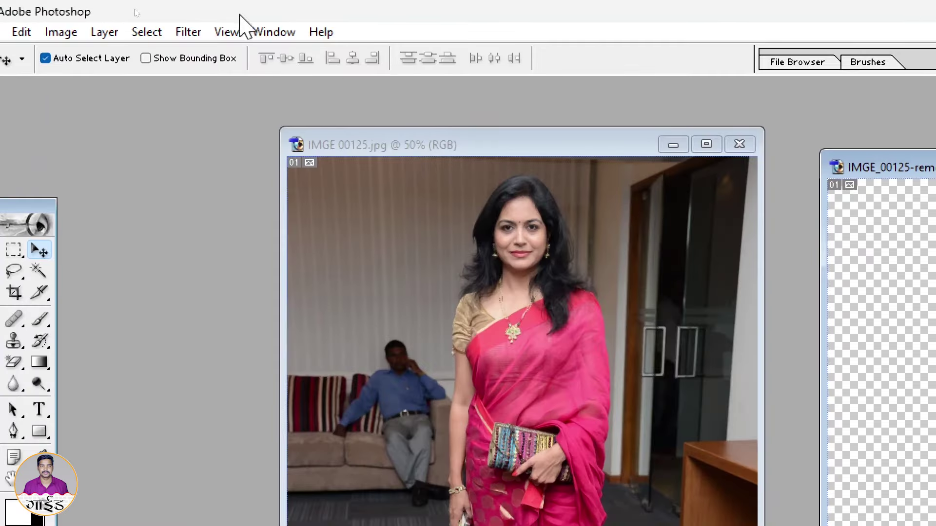
- Show the Layers panel from the Window menu and activate the IMGE 00125.jpg window
click(154, 16)
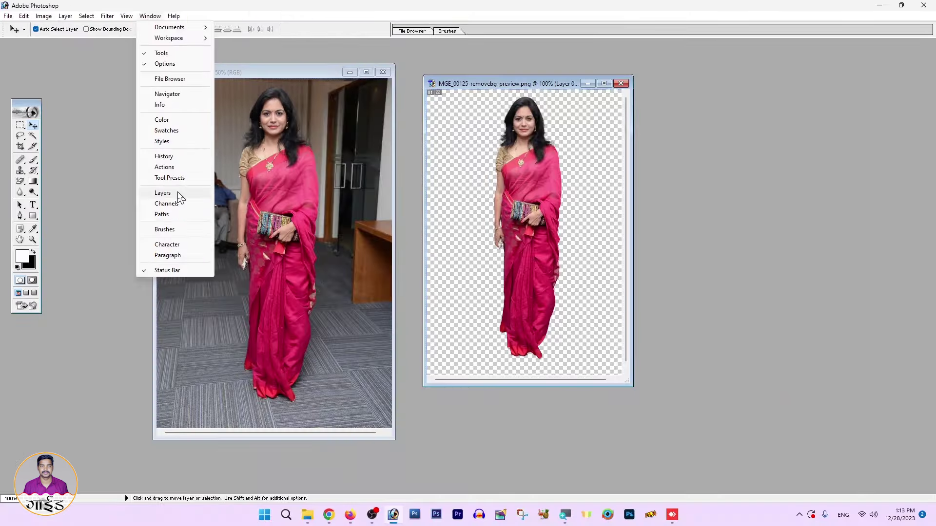
click(177, 197)
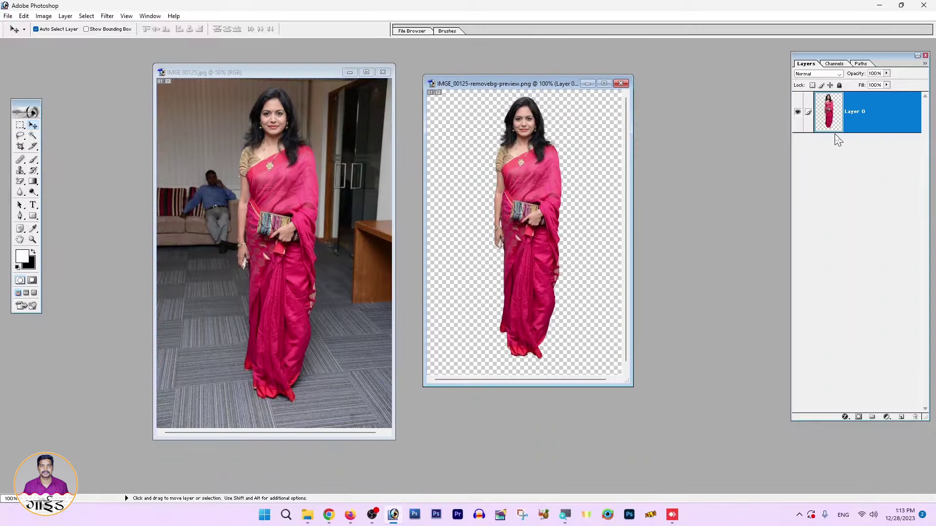
click(261, 73)
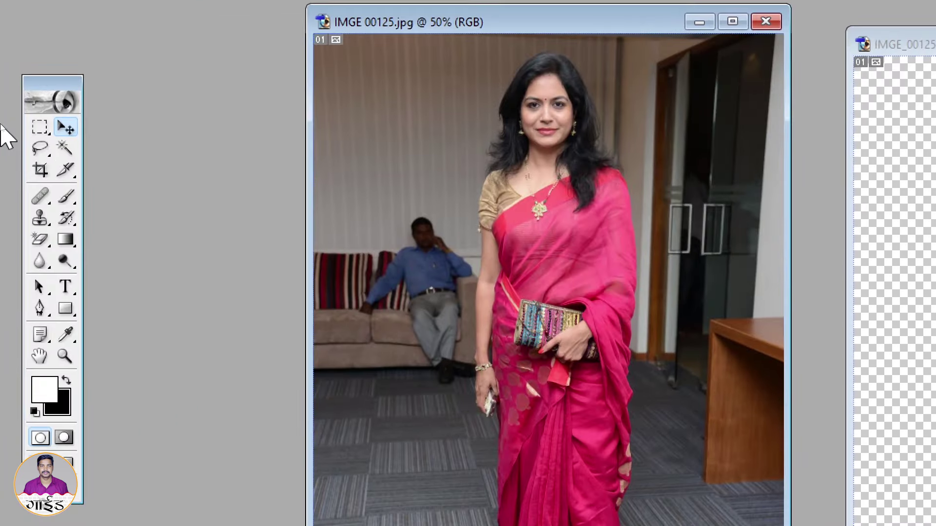
- Set the Crop tool to the front image's 1000 × 1437 px at 72 pixels/inch
click(40, 171)
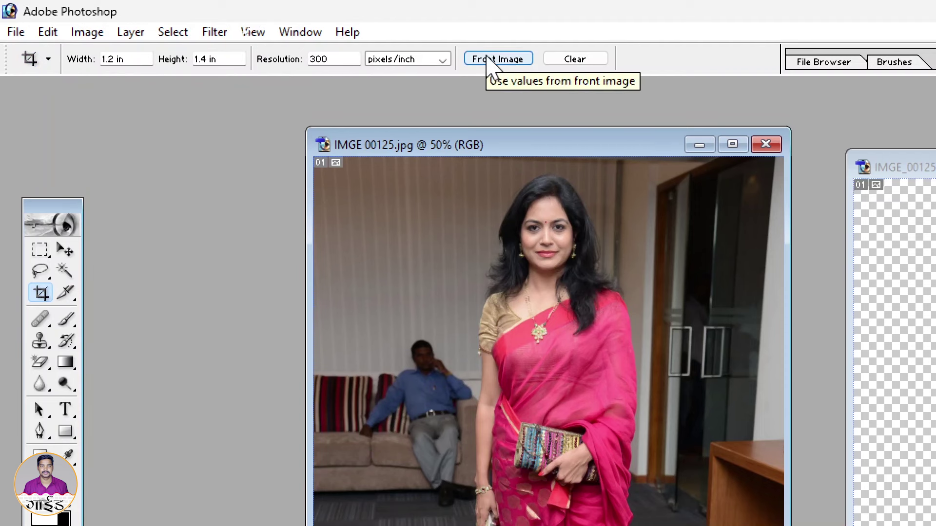
click(573, 59)
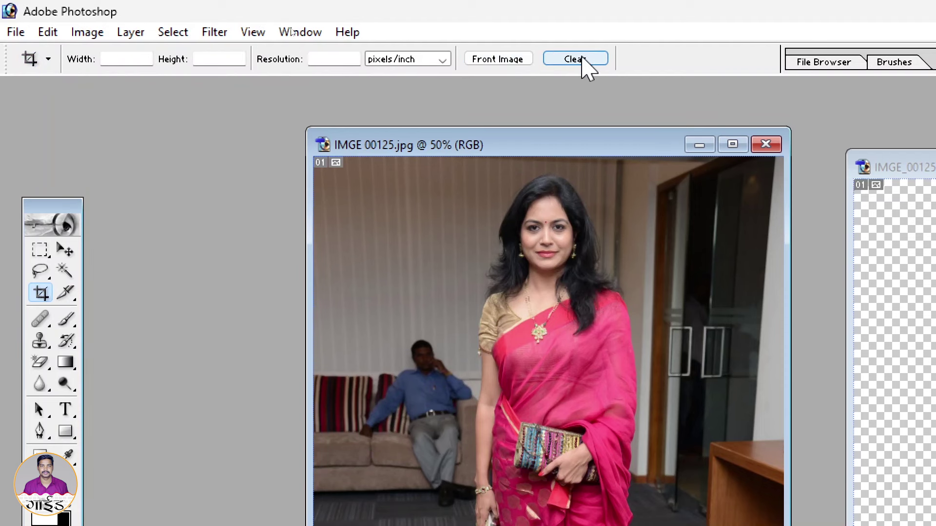
click(488, 68)
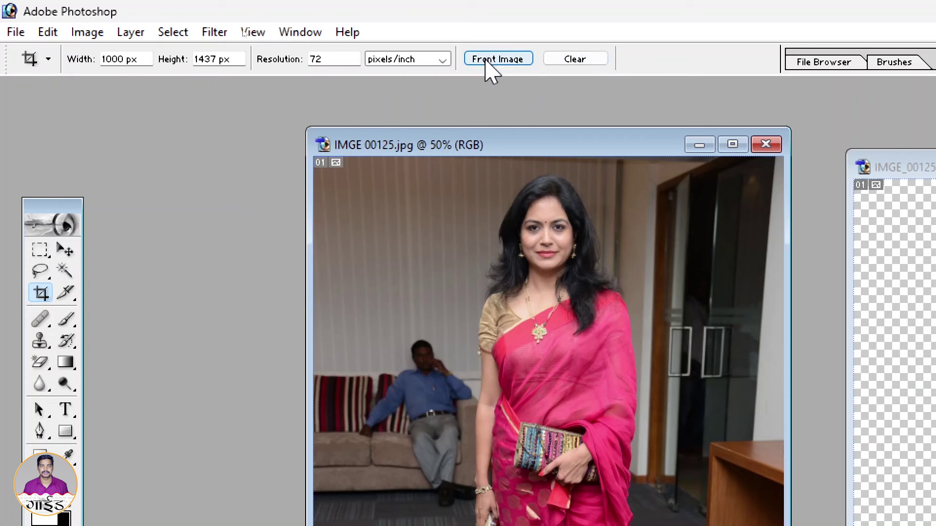
mouse_move(504, 146)
mouse_down()
mouse_move(384, 126)
mouse_move(381, 145)
mouse_up()
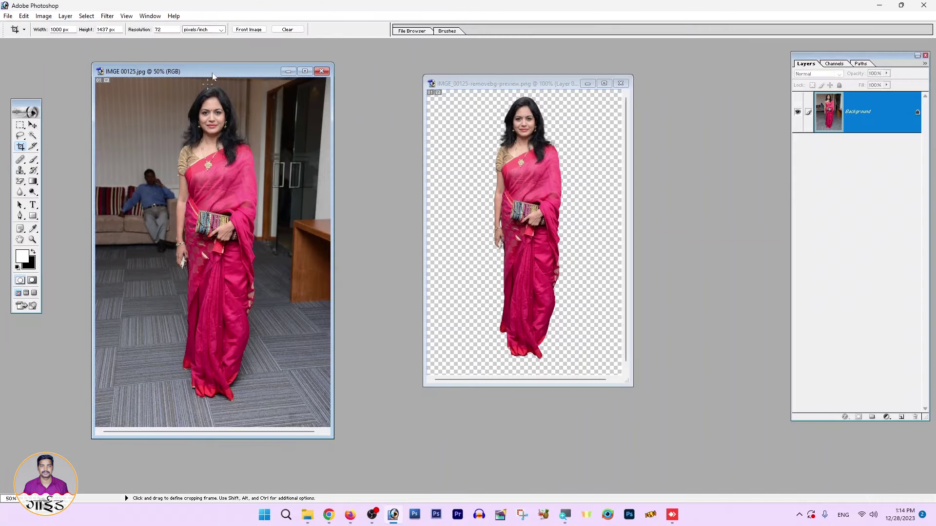
- Crop the remove.bg cutout PNG to 1000 × 1437 px and fit it on screen at 38.6%
click(561, 88)
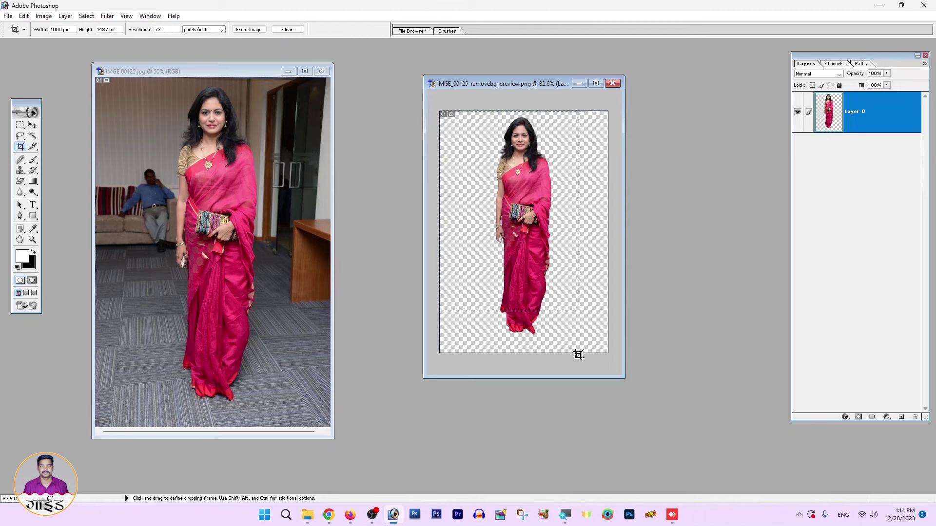
drag(611, 395, 552, 263)
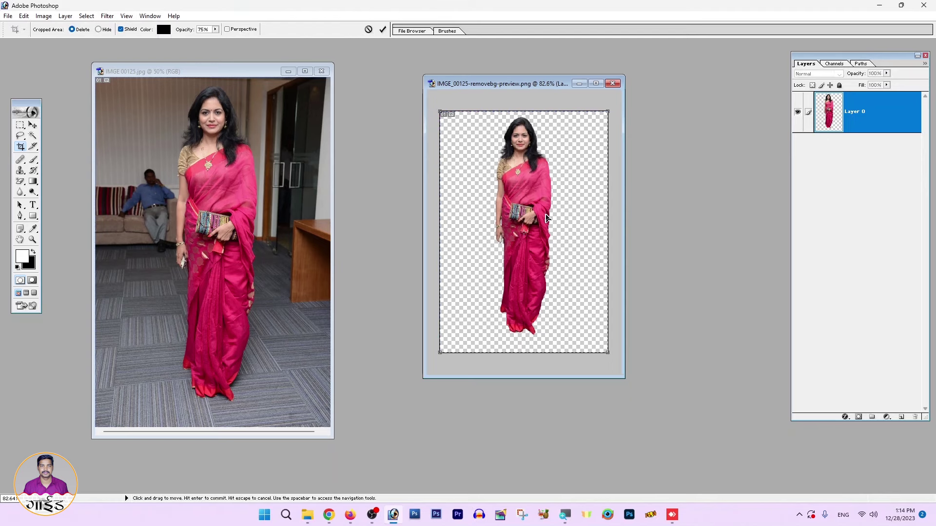
key(ctrl+plus)
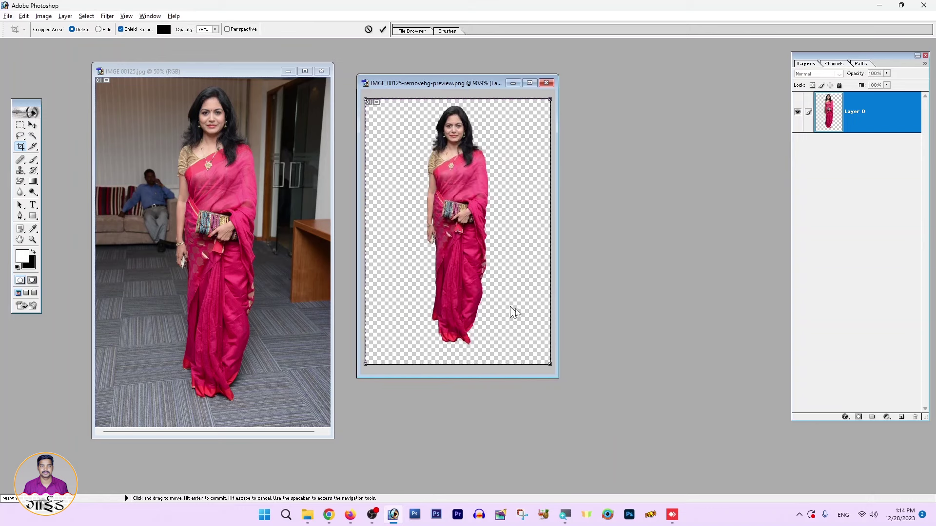
key(alt+f)
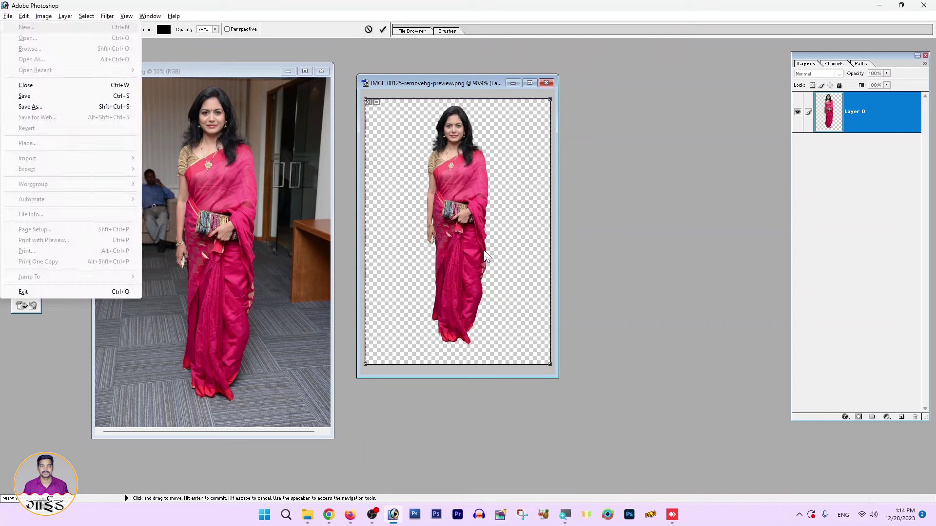
key(Escape)
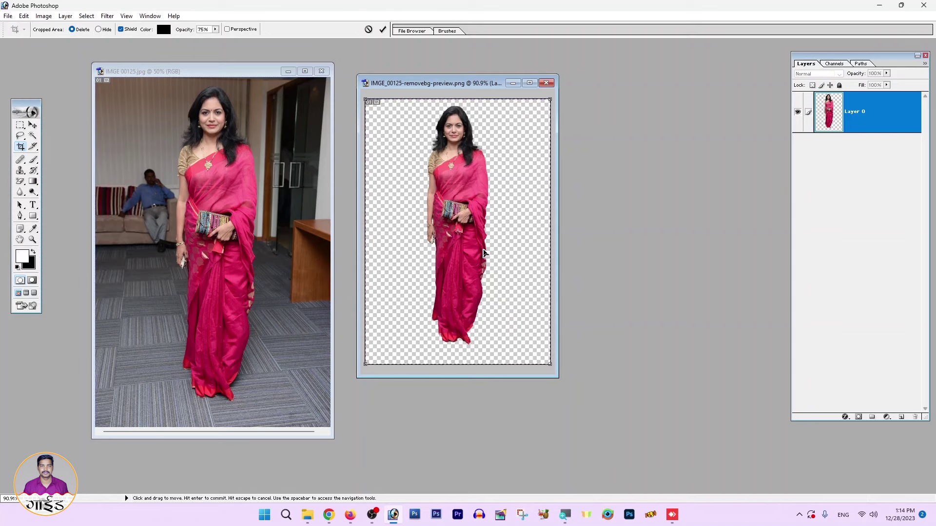
key(Return)
key(ctrl+0)
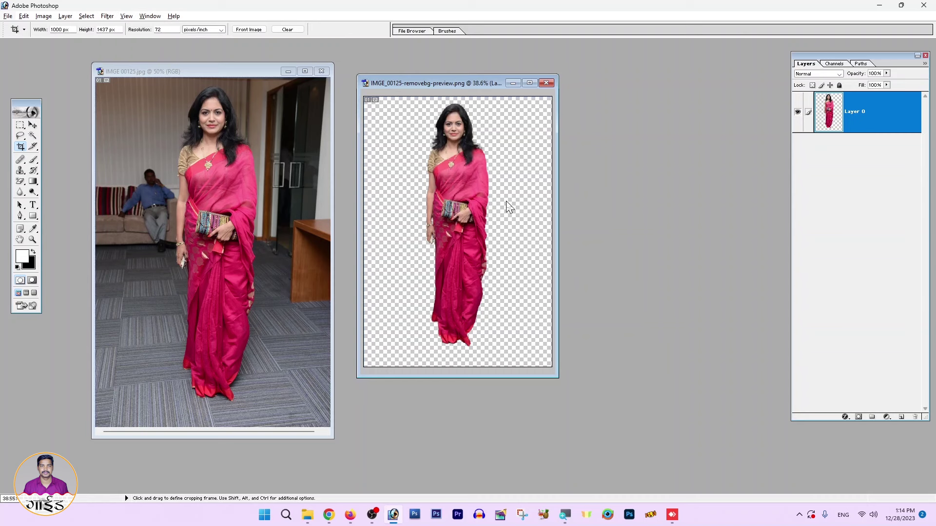
- Copy the entire original photo and paste it into the cutout PNG as Layer 1
click(208, 71)
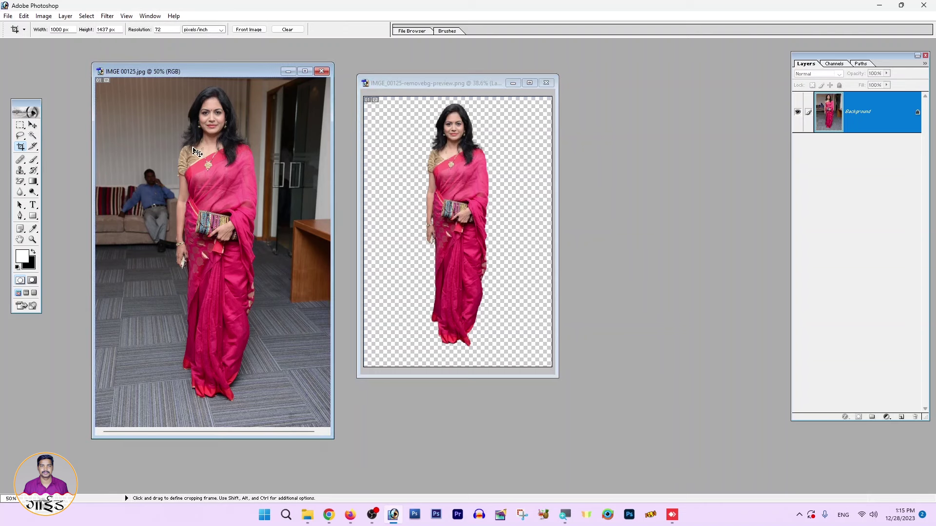
key(ctrl+a)
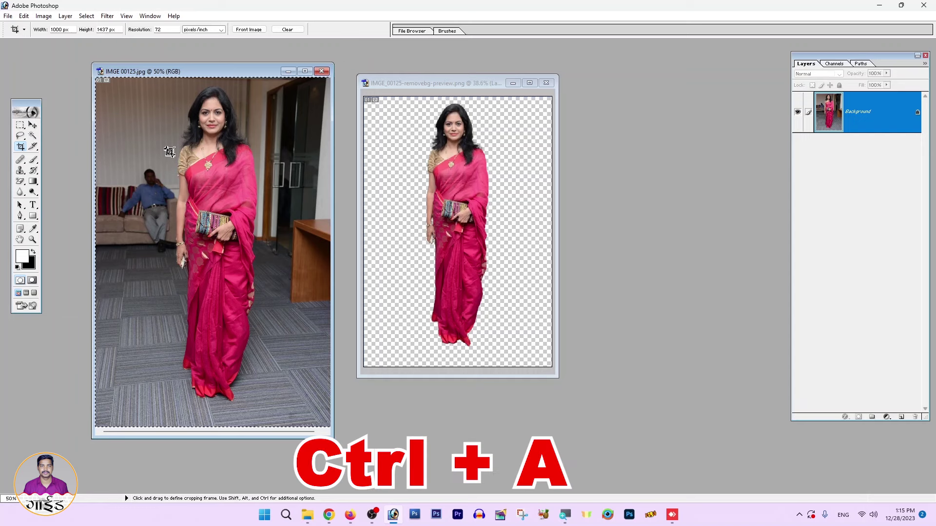
key(ctrl+c)
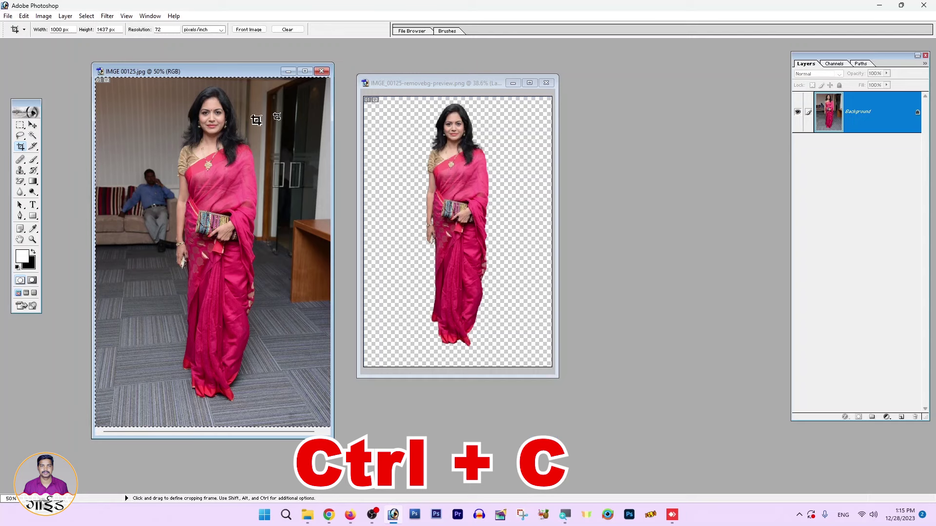
click(437, 84)
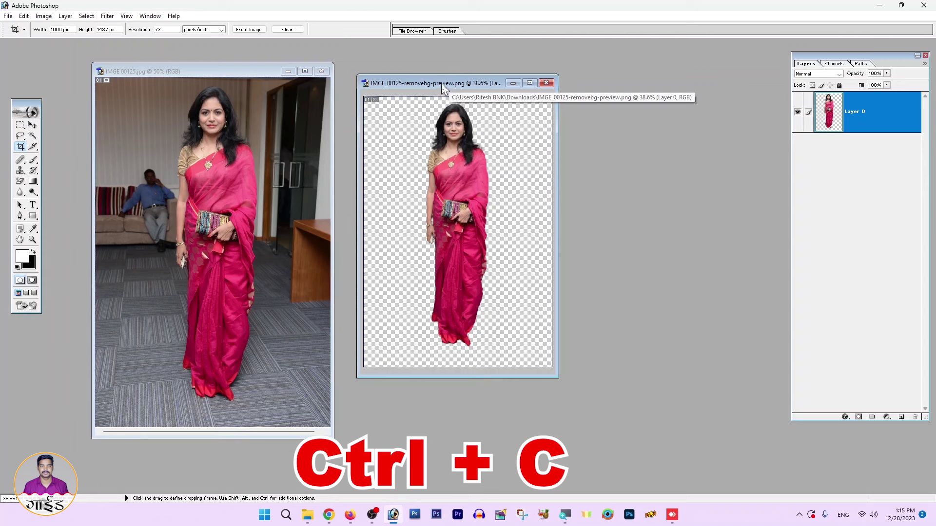
key(ctrl+v)
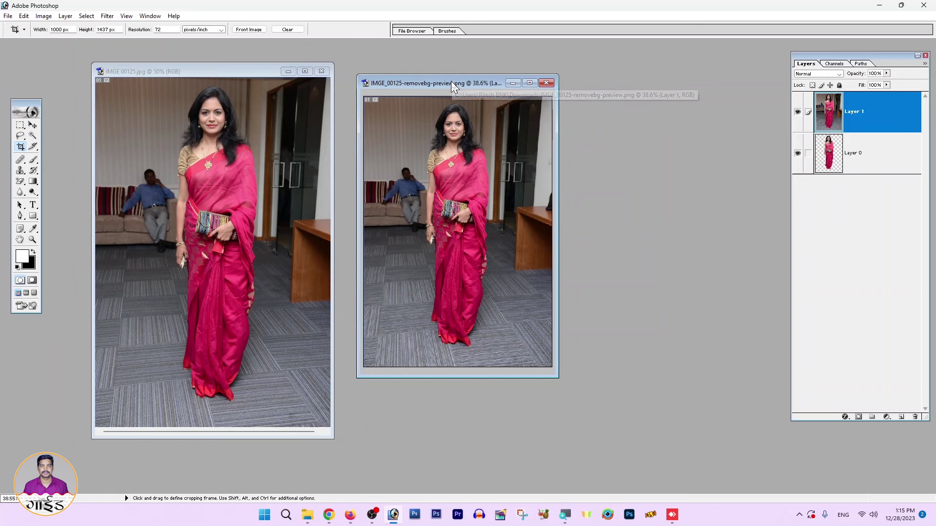
- Enlarge the cutout window and zoom in on the woman's face
drag(451, 81, 438, 64)
drag(546, 360, 618, 439)
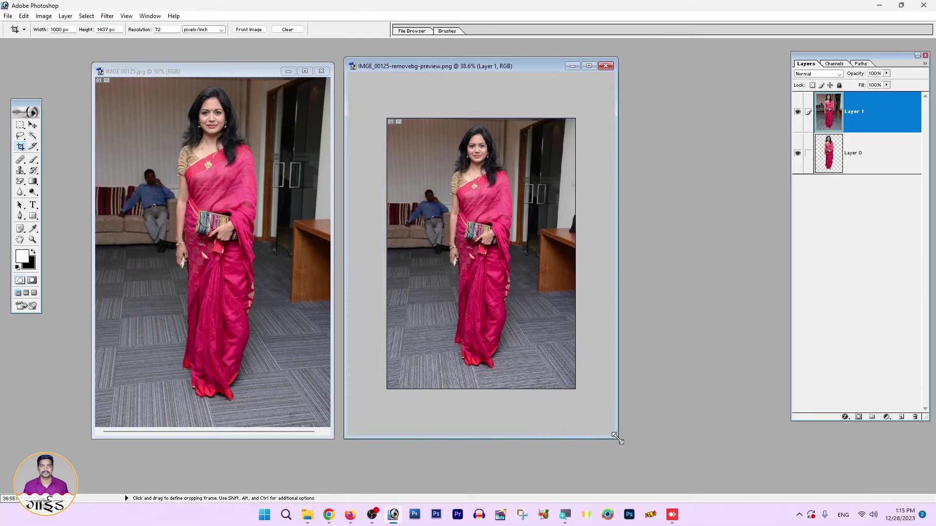
key(ctrl+plus)
key(ctrl+plus)
key(ctrl+plus)
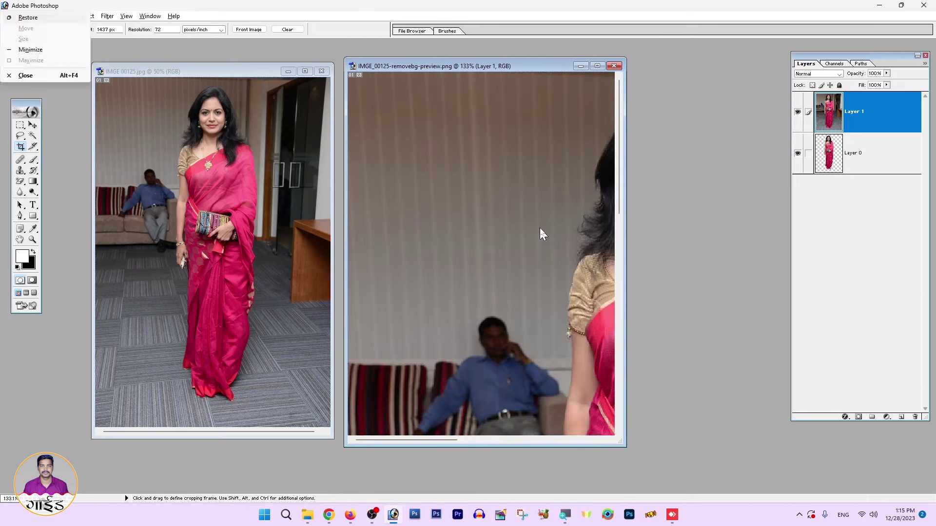
drag(539, 226, 460, 237)
key(ctrl+plus)
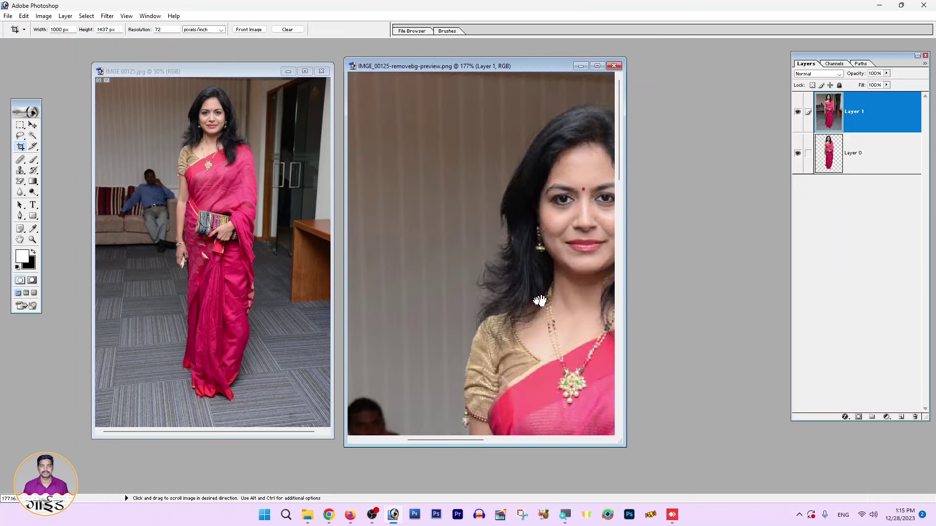
drag(514, 321, 429, 292)
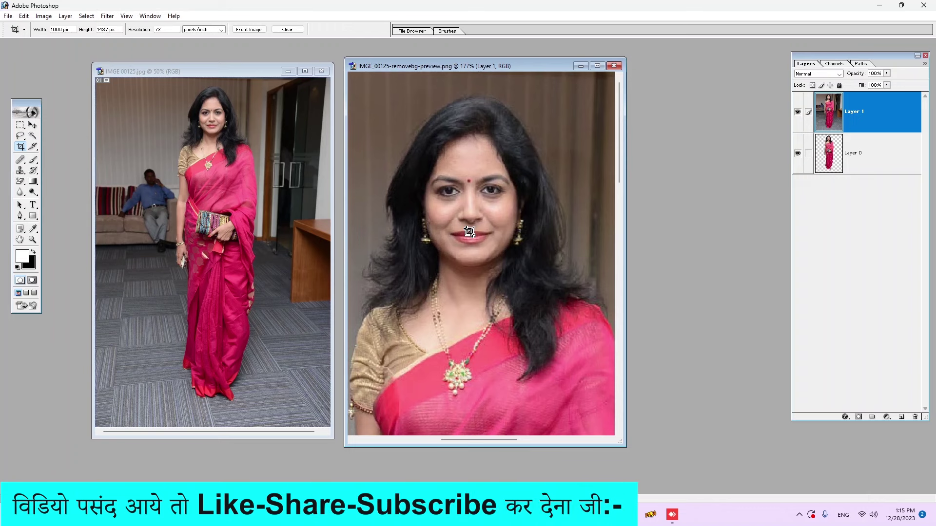
- Zoom the original photo onto her face and arrange the windows and Layers panel side by side
click(237, 151)
key(ctrl+plus)
key(ctrl+plus)
mouse_move(256, 196)
mouse_down()
mouse_move(219, 255)
mouse_move(139, 254)
mouse_up()
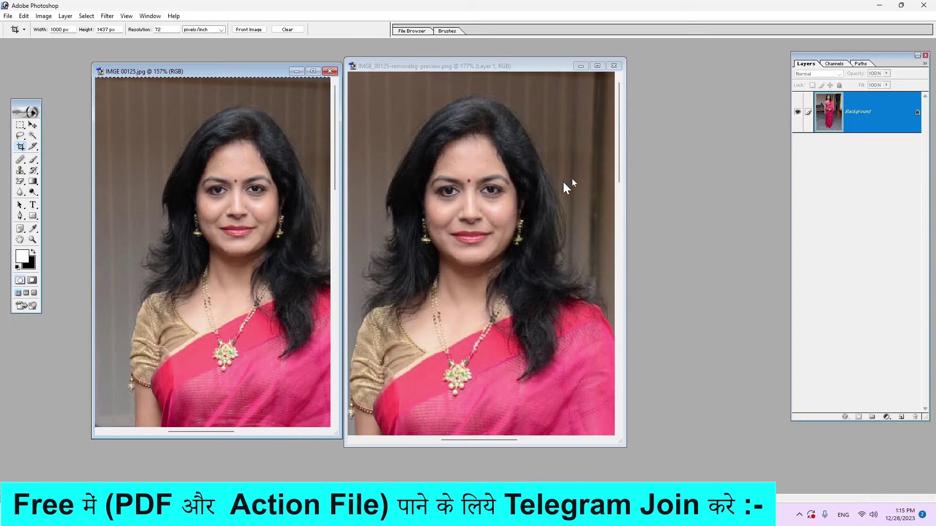
click(572, 158)
drag(461, 67, 490, 70)
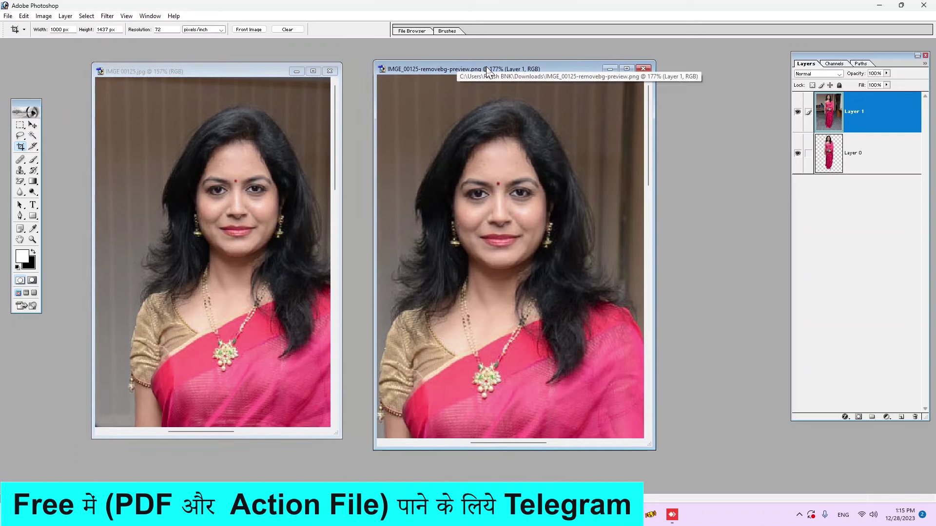
drag(865, 57, 782, 60)
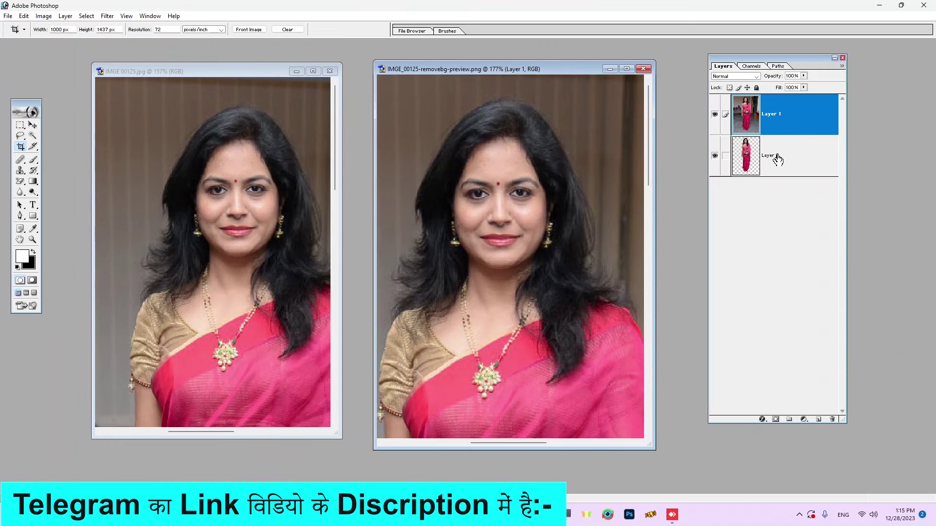
- Load the woman's outline from Layer 0 as a selection, then make Layer 1 active
click(778, 161)
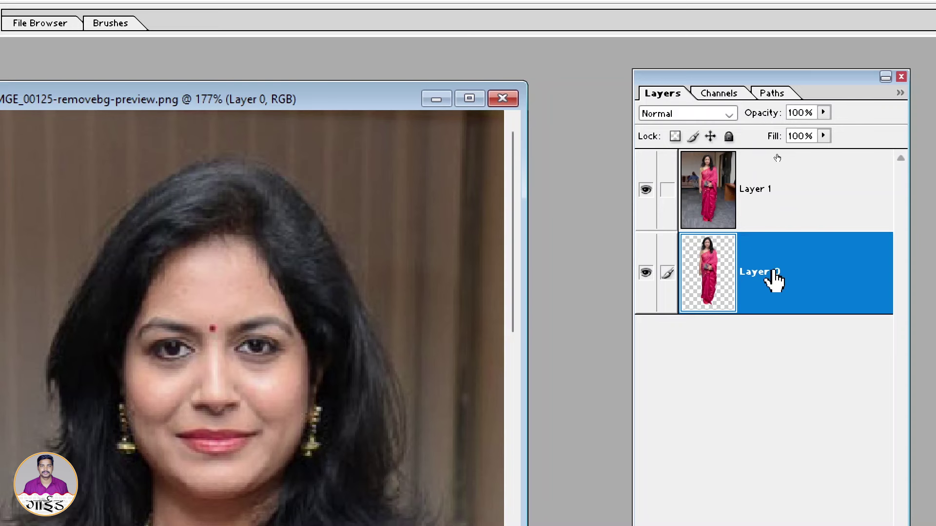
ctrl+click(713, 277)
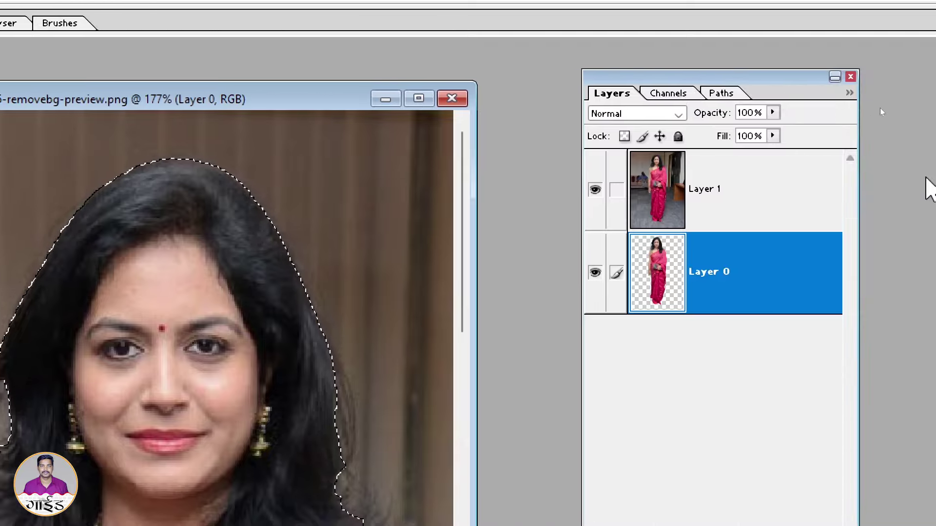
click(668, 190)
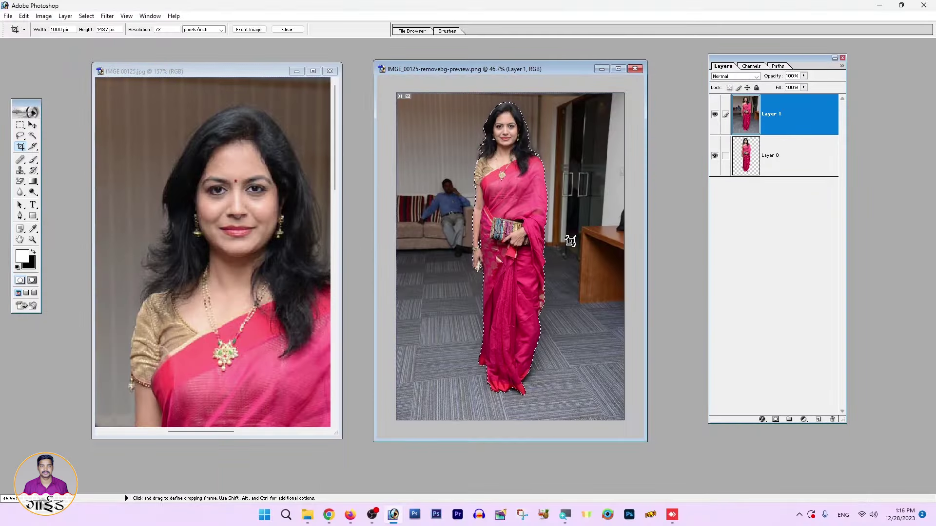
- Invert the selection, delete Layer 1's background around the woman, and zoom in on her face
key(ctrl+shift+i)
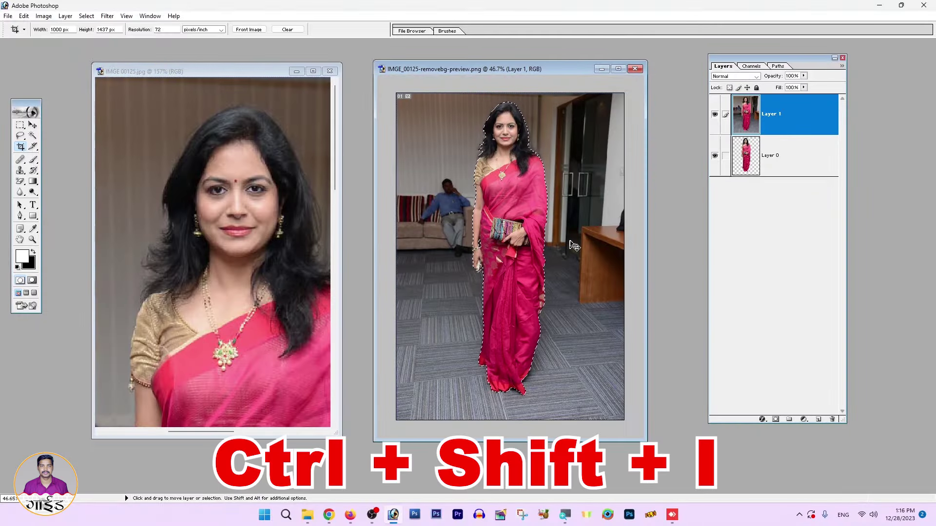
key(ctrl+shift+i)
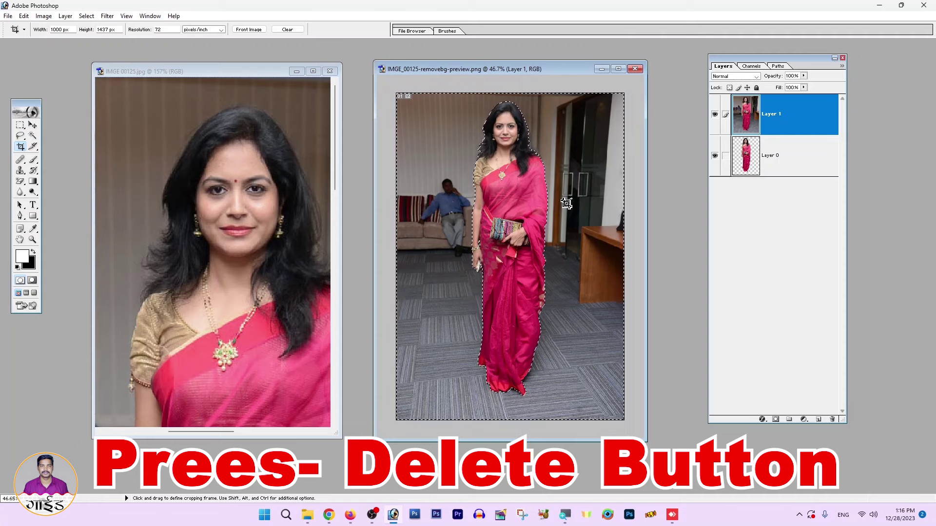
key(Delete)
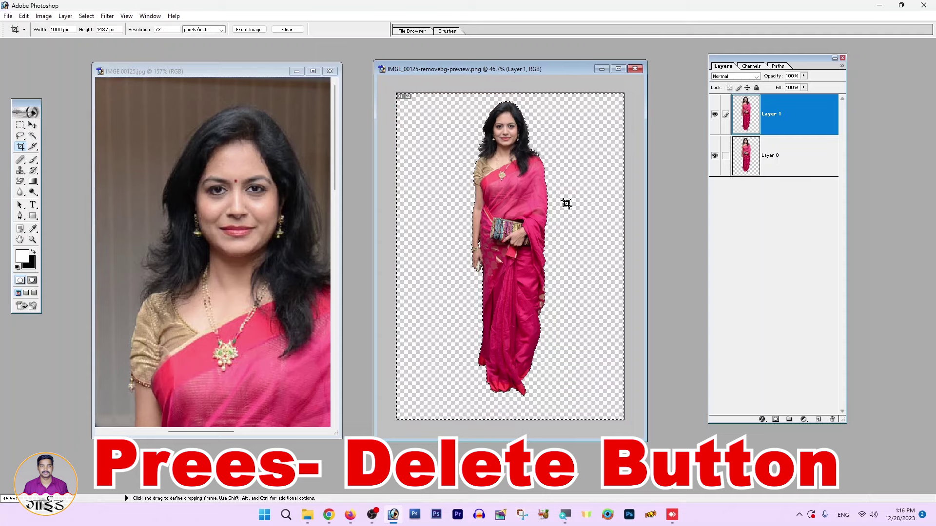
key(ctrl+minus)
key(ctrl+plus)
key(ctrl+plus)
key(ctrl+plus)
drag(443, 214, 500, 226)
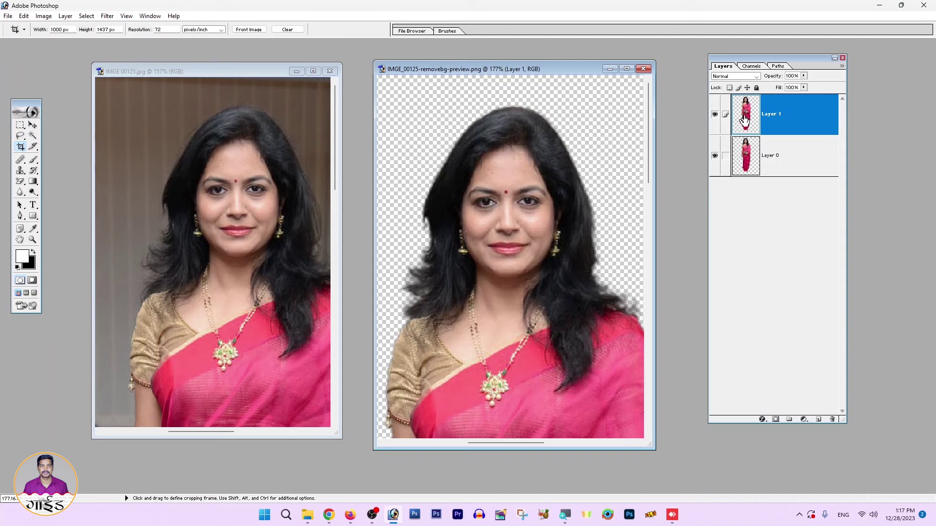
- Maximize the cutout document, toggle Layer 1's visibility to compare edges, and zoom out to 52.6%
click(715, 116)
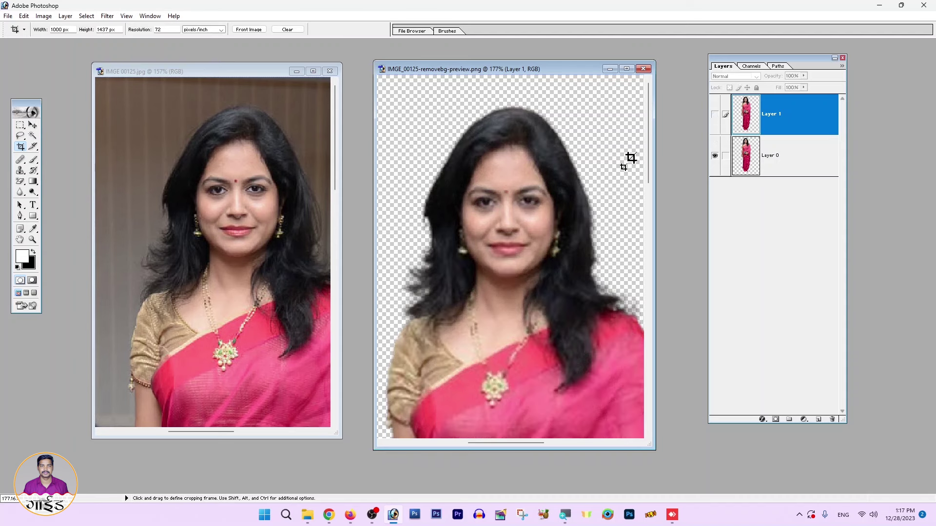
click(626, 69)
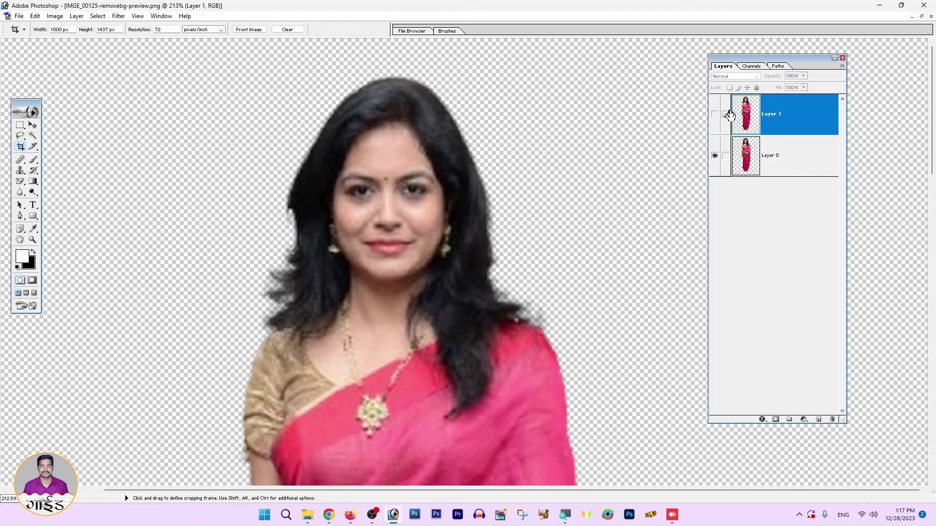
click(716, 115)
click(716, 115)
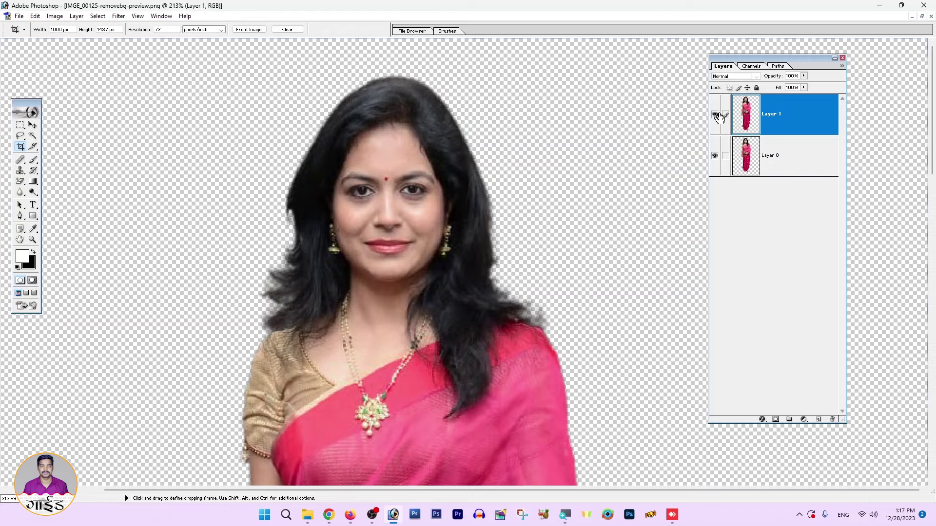
click(717, 115)
click(716, 115)
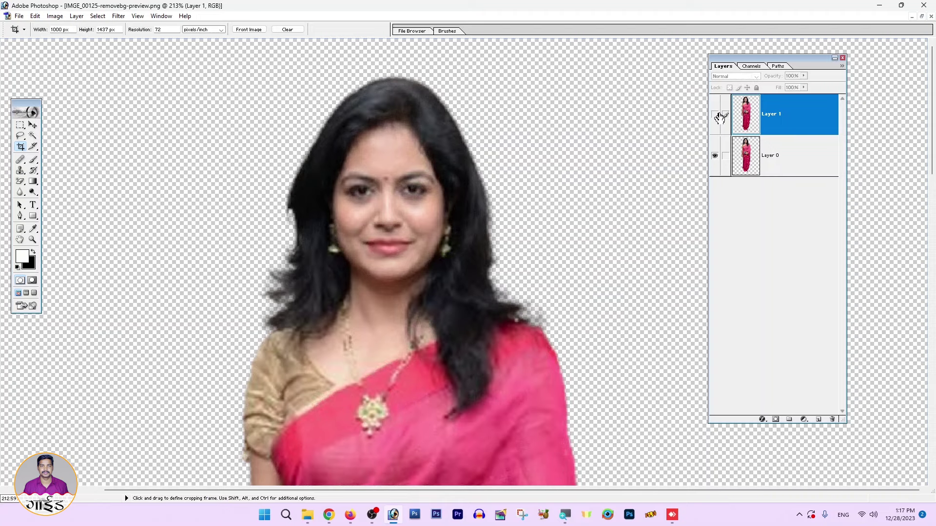
click(716, 115)
click(717, 115)
scroll(499, 153, up, 2)
scroll(499, 219, down, 3)
scroll(499, 218, down, 2)
scroll(499, 219, down, 1)
scroll(499, 218, down, 1)
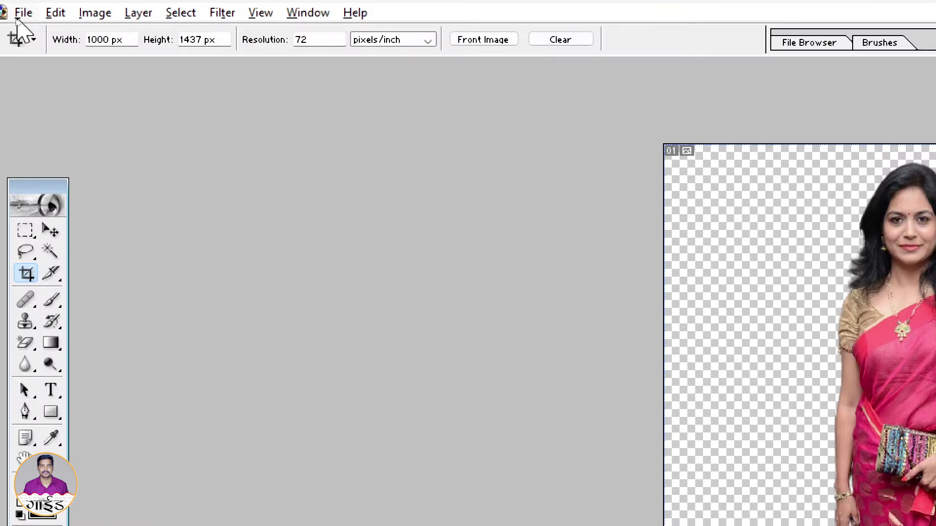
- Save As in PNG format, shortening the file name to IMGE_00125-removebg
click(18, 16)
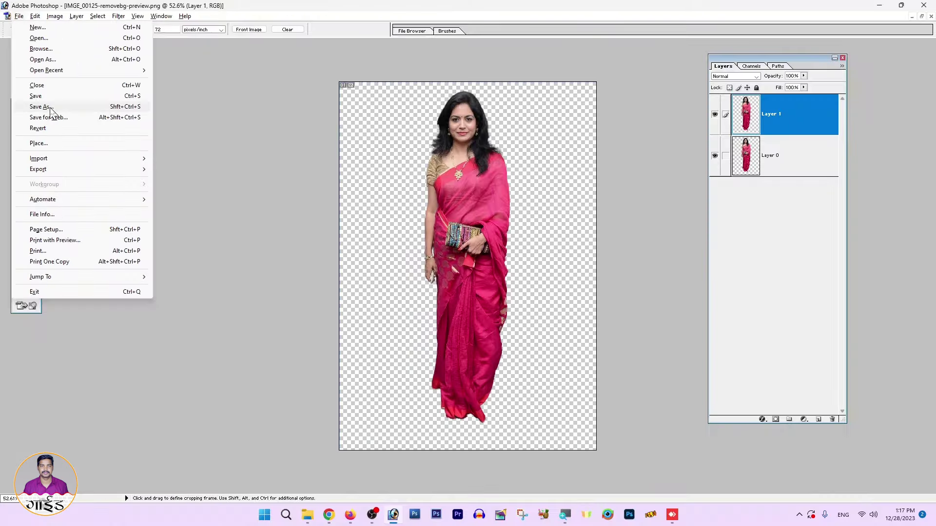
click(86, 195)
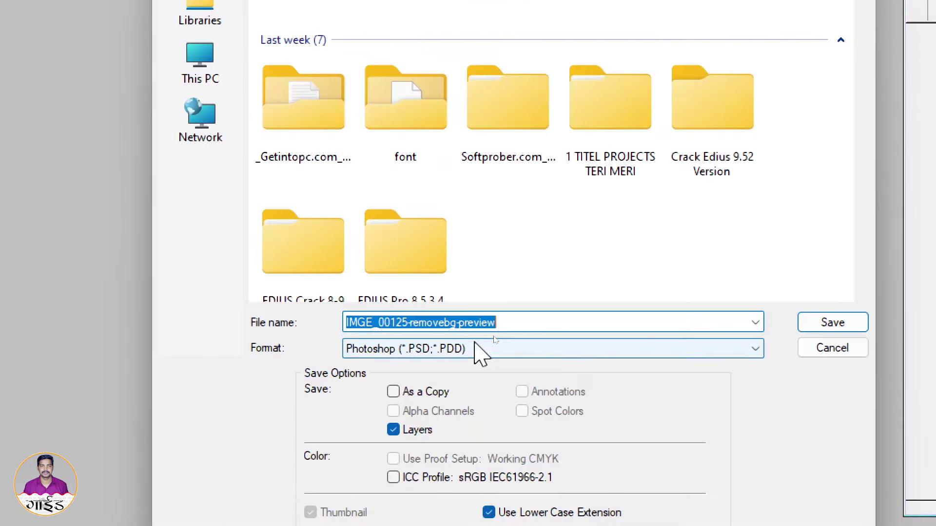
click(418, 350)
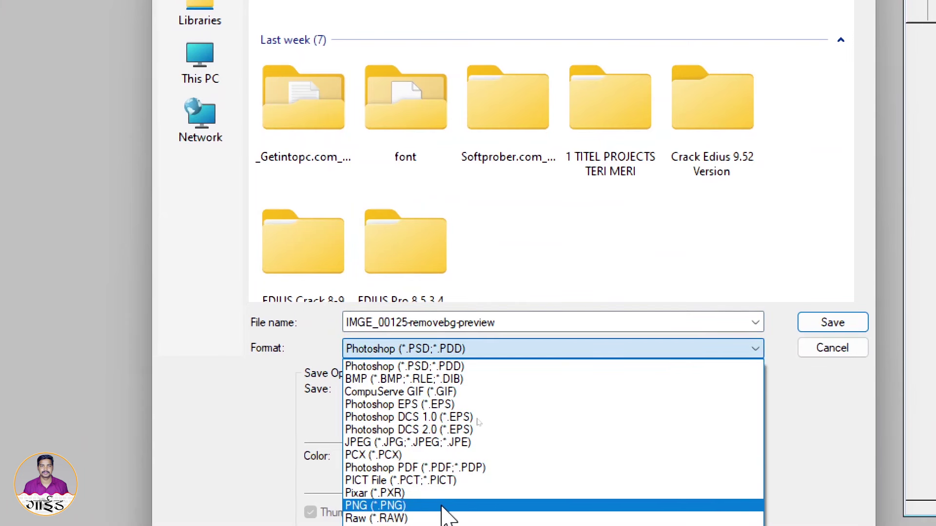
click(389, 506)
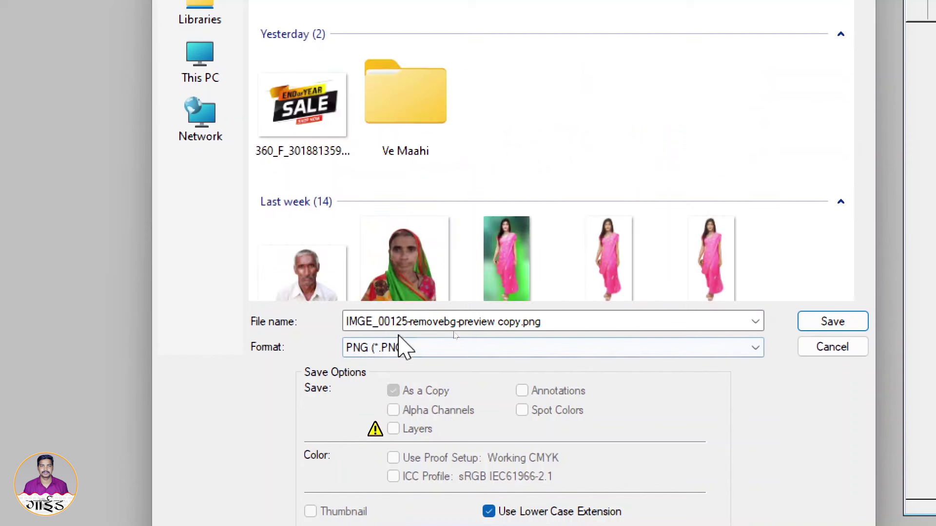
click(390, 326)
click(447, 324)
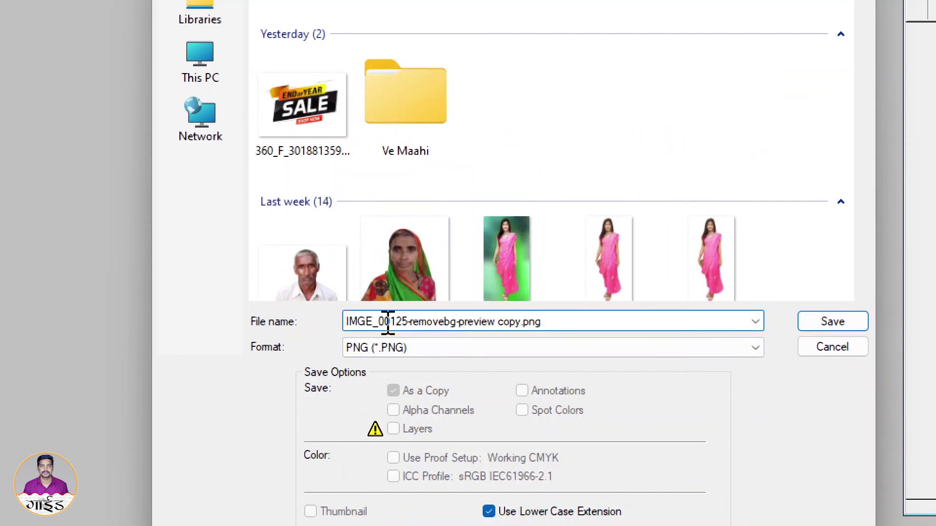
drag(447, 324, 613, 323)
key(BackSpace)
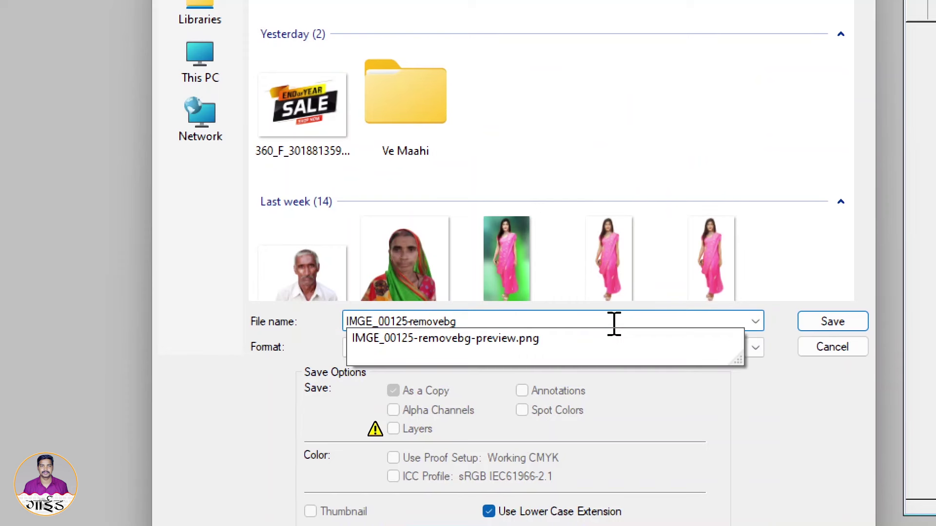
click(793, 424)
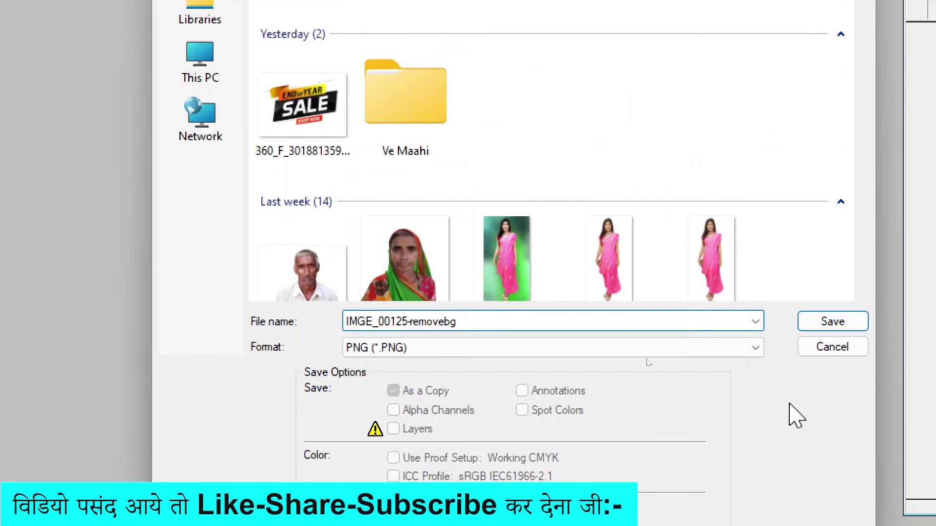
- Save the PNG to the Desktop, accepting the default PNG options
scroll(527, 122, up, 1)
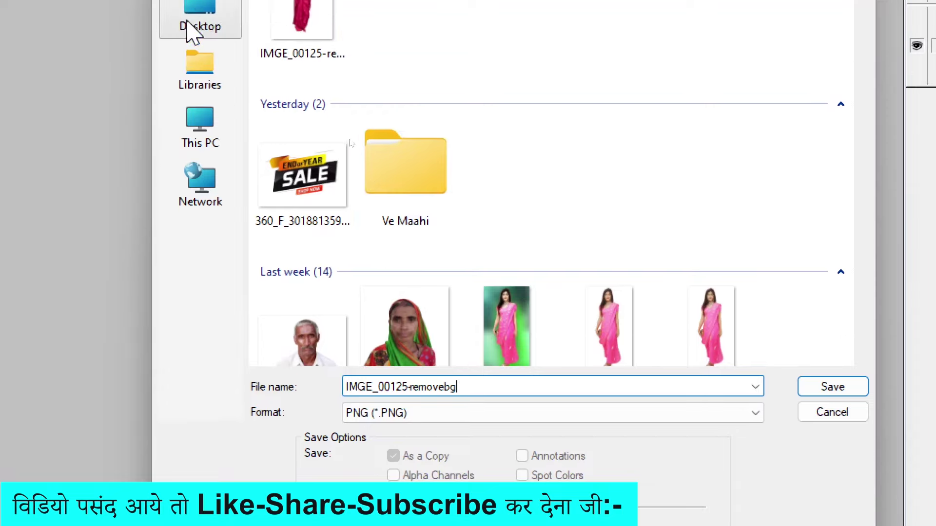
click(195, 57)
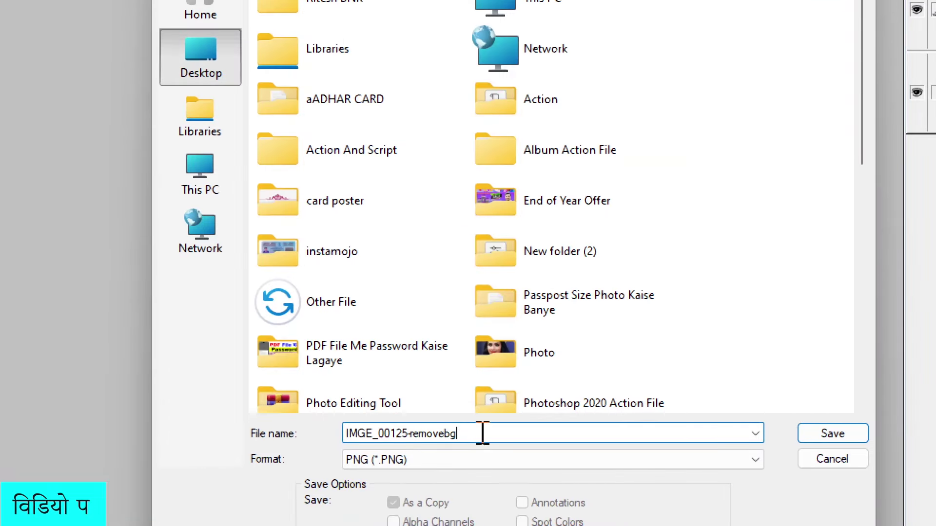
click(804, 436)
click(432, 271)
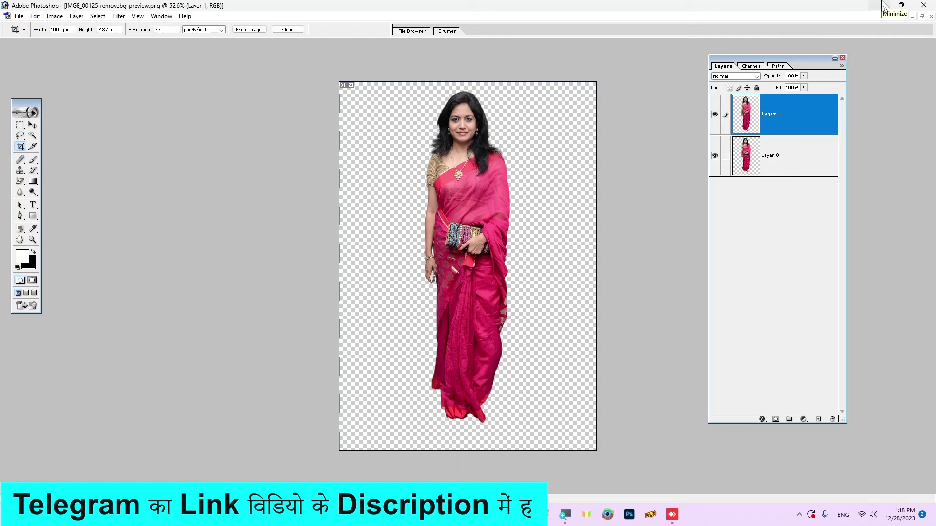
- Minimize Photoshop and select the original and cutout image files in File Explorer
click(883, 5)
right_click(415, 125)
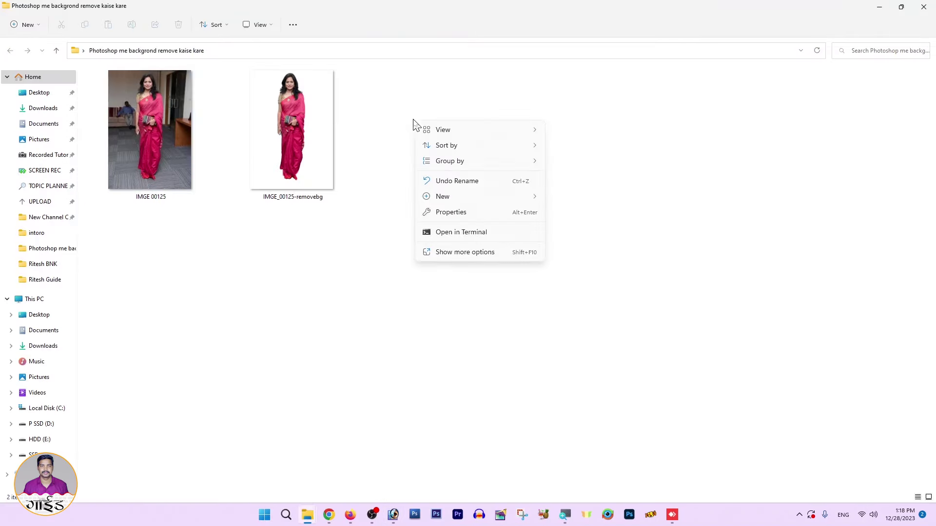
mouse_move(443, 129)
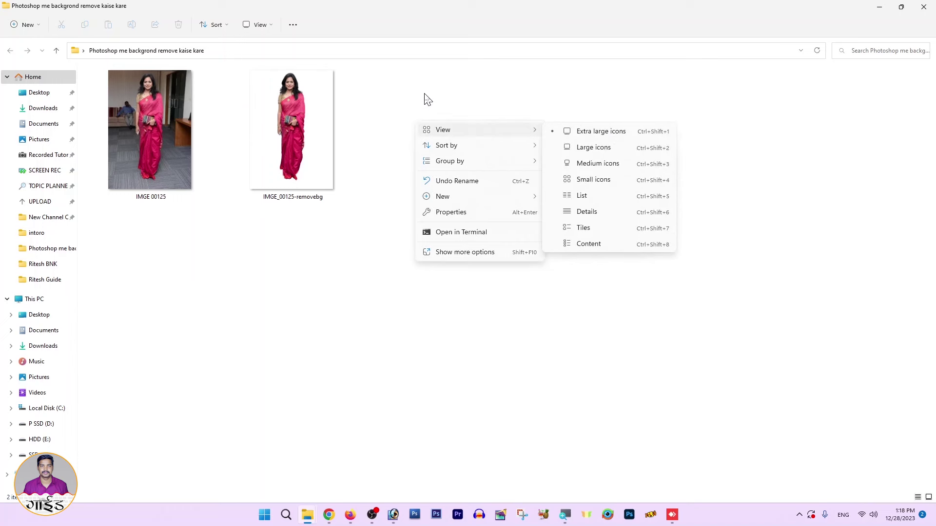
click(428, 100)
drag(164, 235, 288, 139)
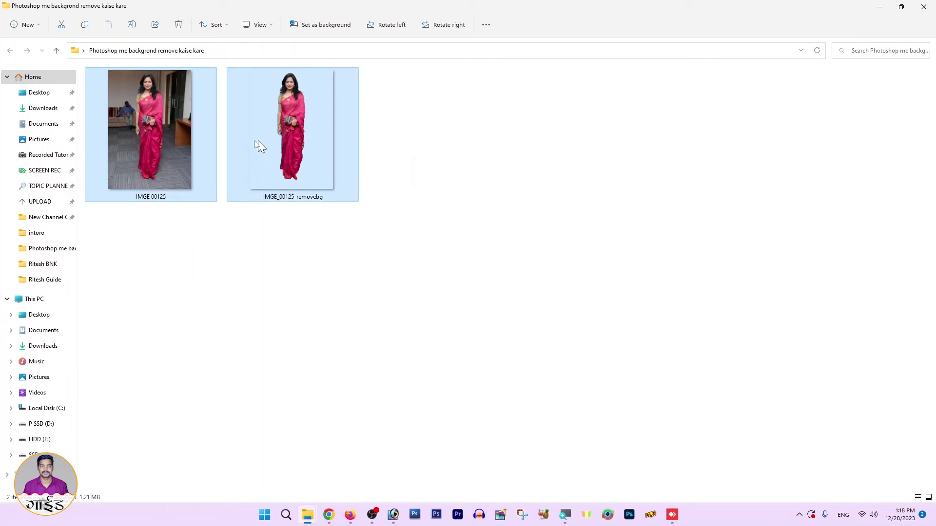
- Open IMGE 00125 in Picasa and flip between it and IMGE_00125-removebg.png
double_click(178, 125)
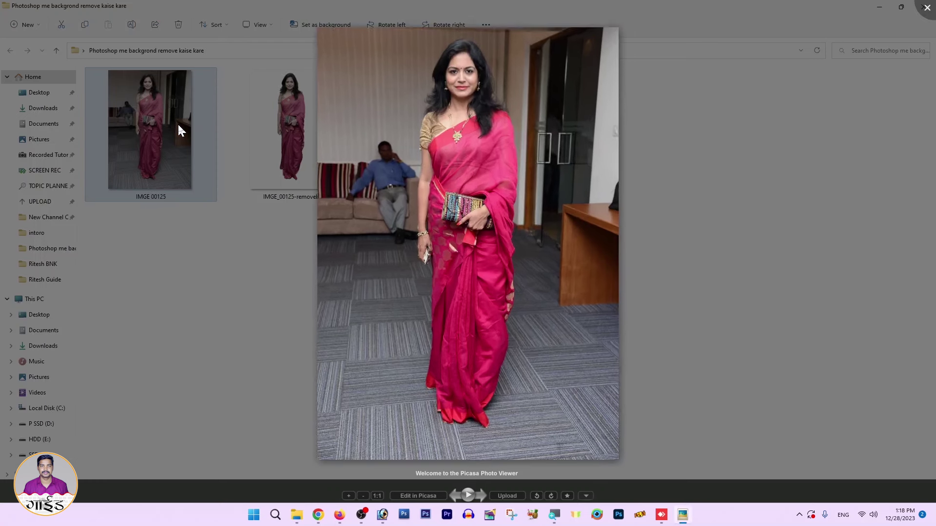
key(Right)
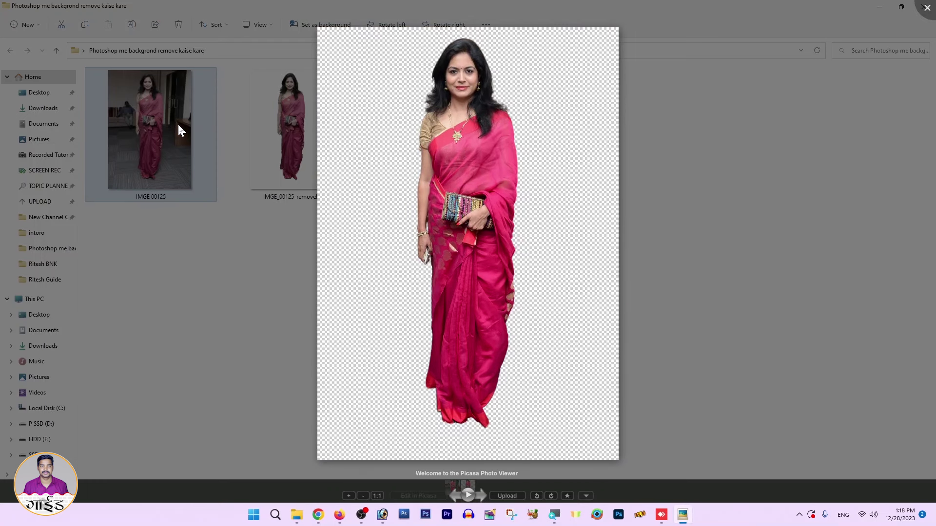
key(Left)
key(Right)
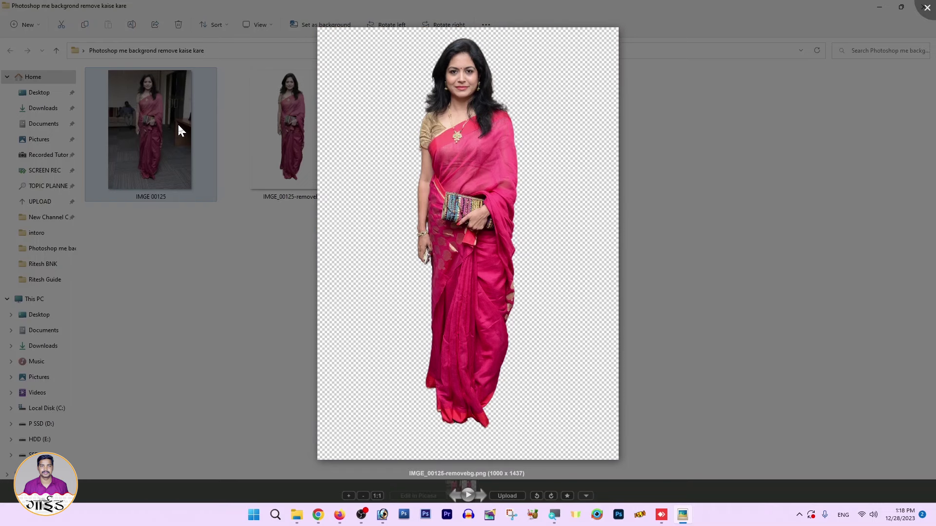